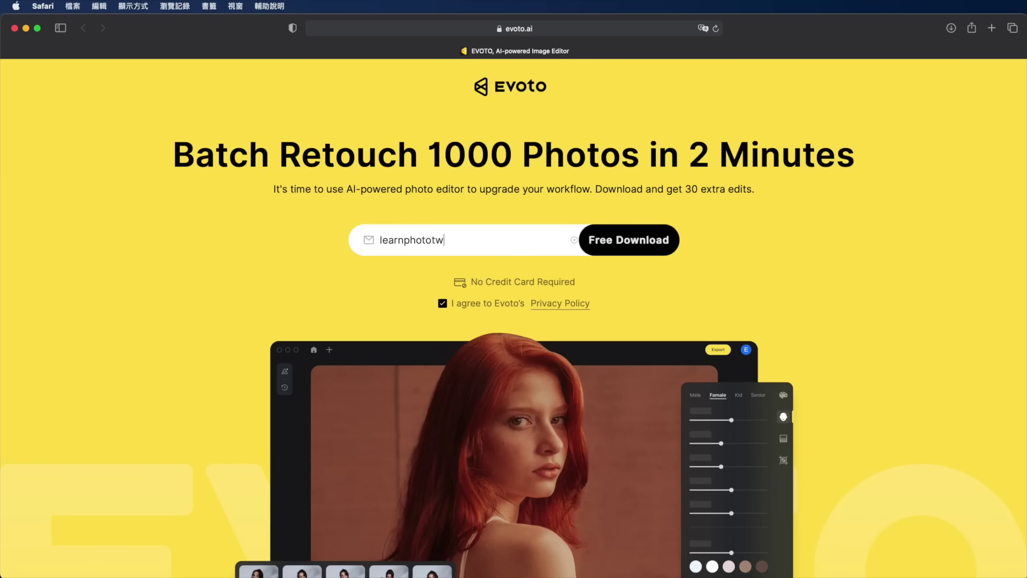
# Complete the e-mail address in Safari's Evoto download field.
pyautogui.write('gm')
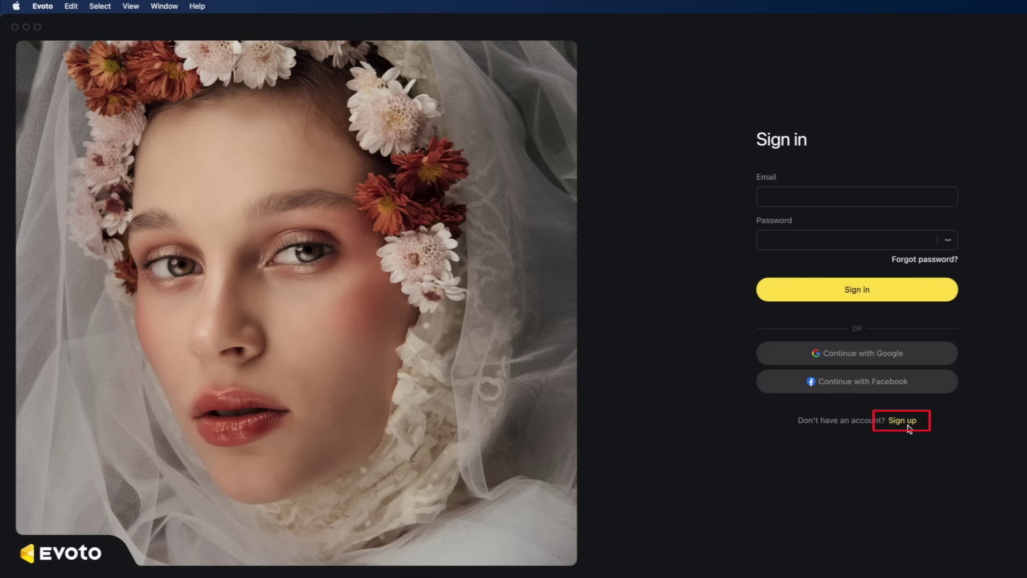
# Sign in to Evoto with the account e-mail and password.
pyautogui.click(838, 202)
pyautogui.press('Tab')
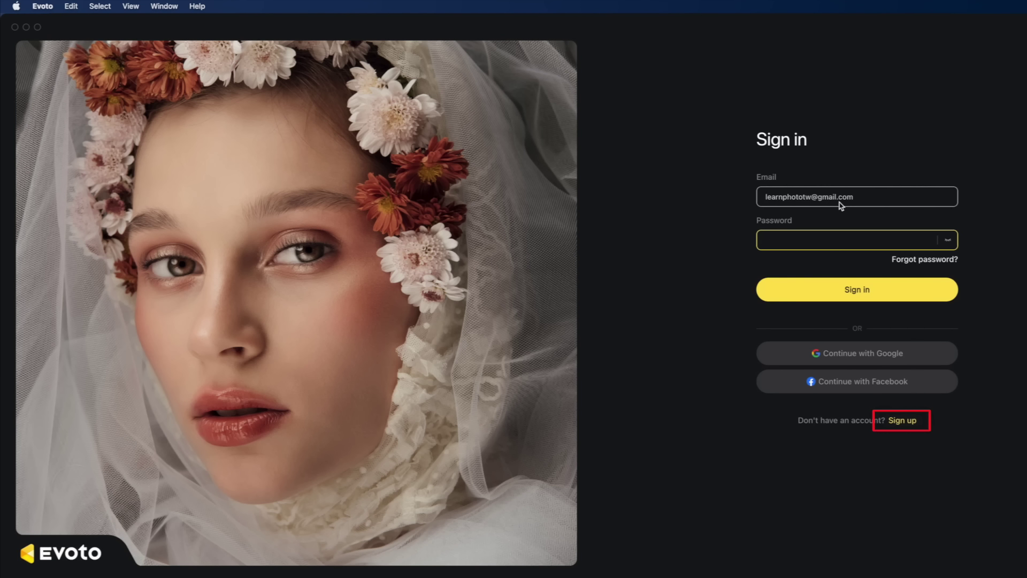
pyautogui.write('**')
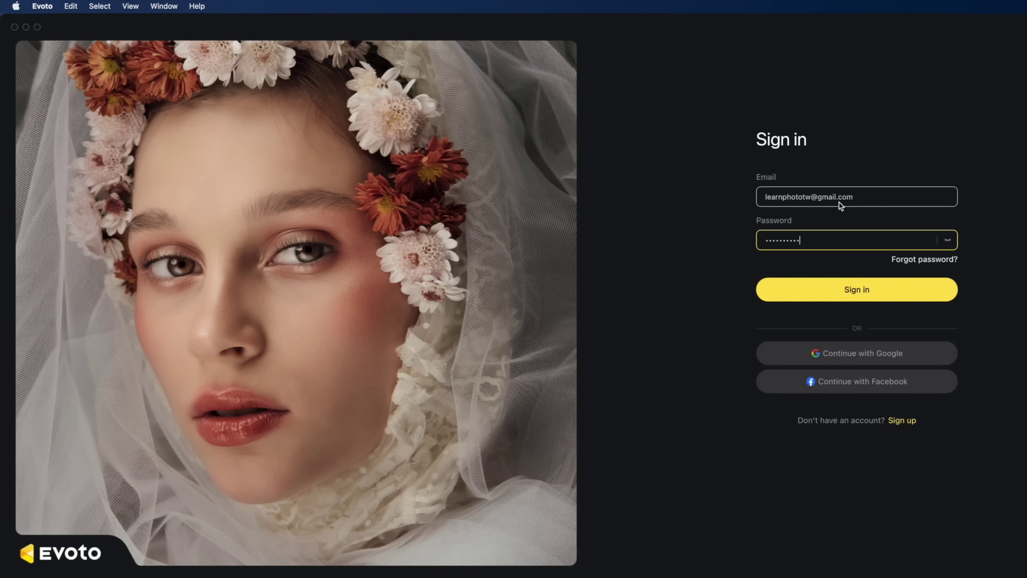
pyautogui.press('Return')
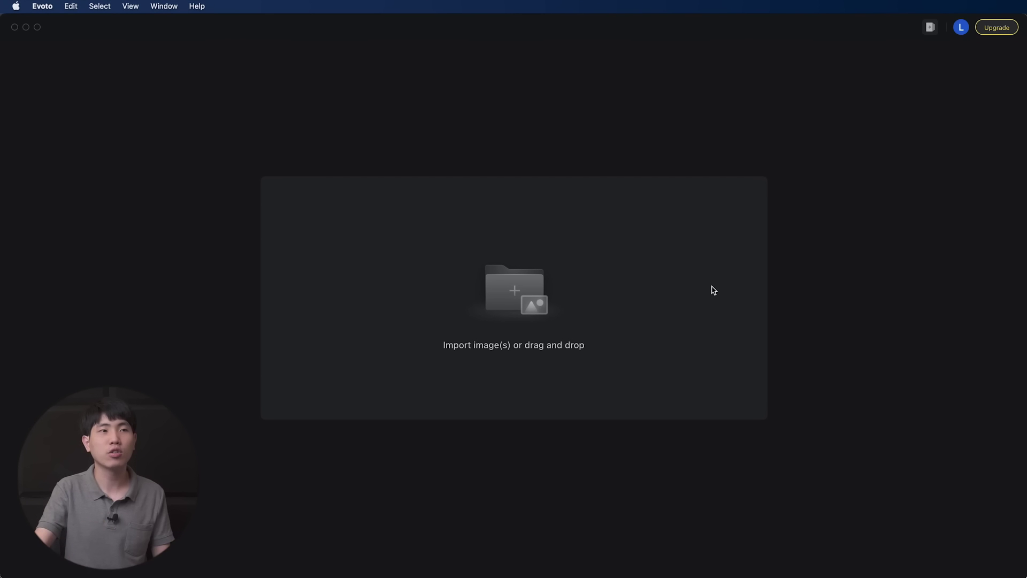
# Dismiss Create Project and import beautiful-young-woman-with-acne.jpg by dragging it from Finder.
pyautogui.click(518, 284)
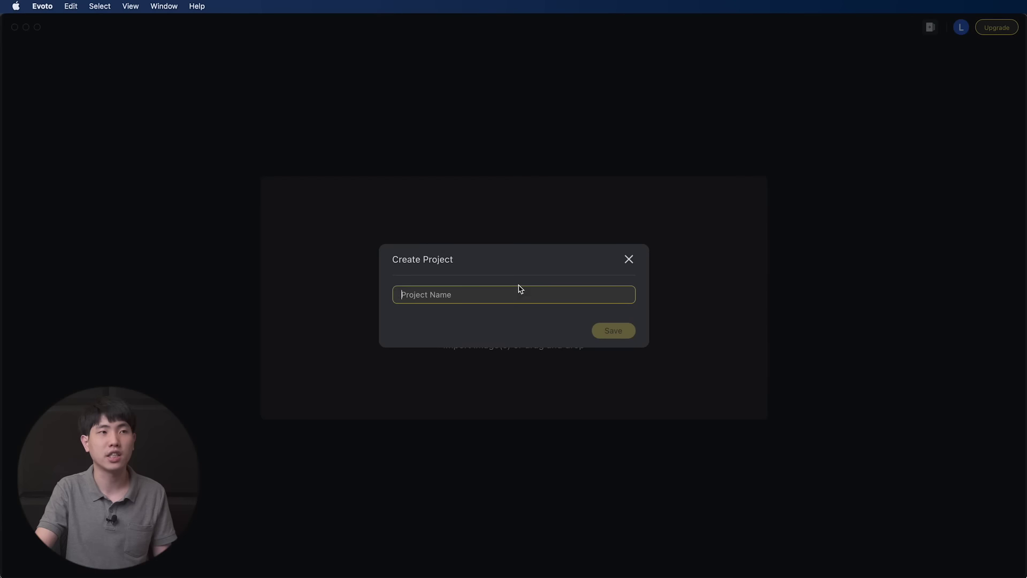
pyautogui.click(630, 259)
pyautogui.press('super+Tab')
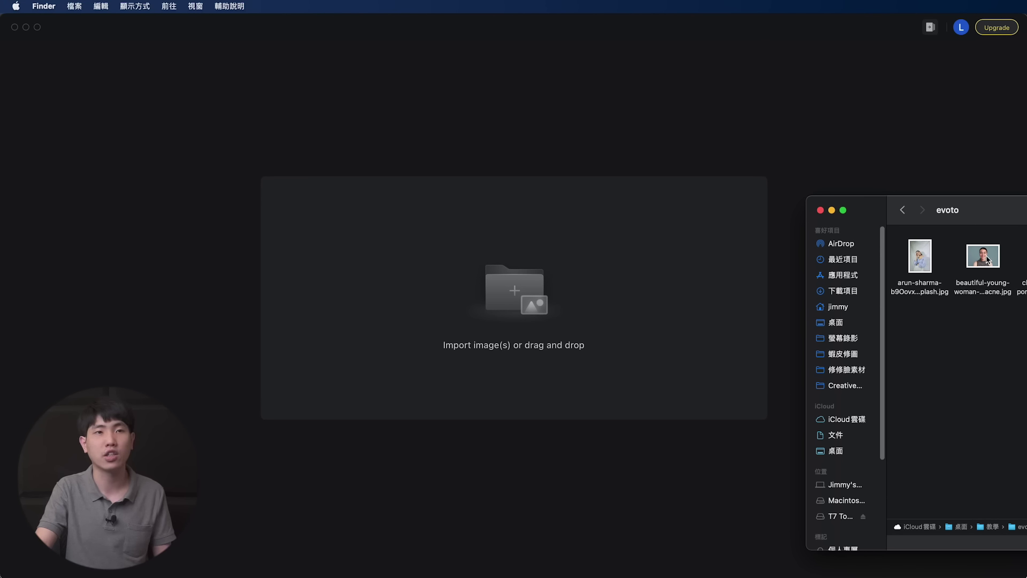
pyautogui.moveTo(987, 259); pyautogui.dragTo(508, 307)
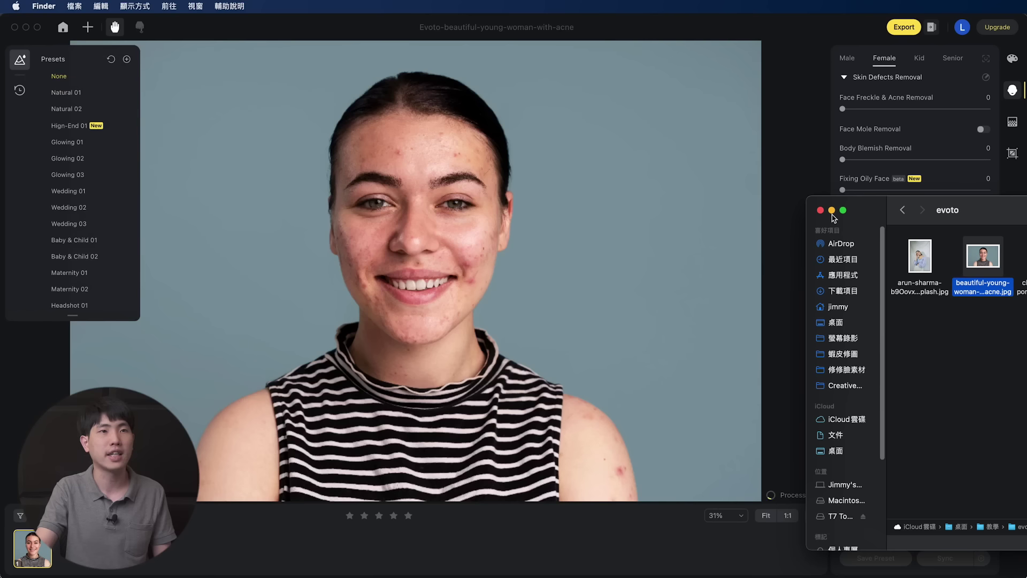
# Minimize Finder to reveal the portrait and its Female Skin Defects Removal settings.
pyautogui.click(832, 211)
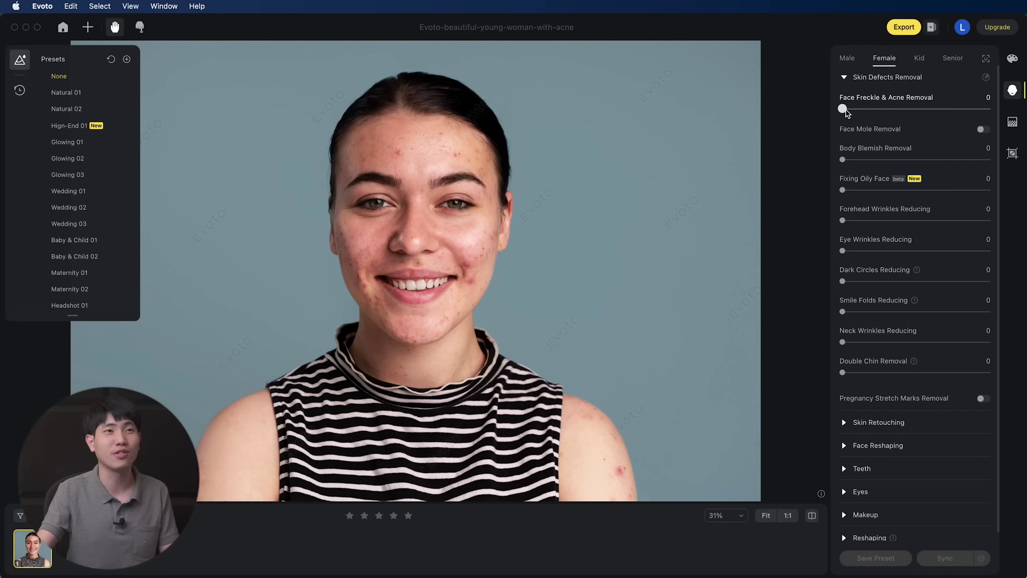
# Set Face Freckle & Acne Removal and Body Blemish Removal to 100, zooming in to check.
pyautogui.moveTo(842, 111); pyautogui.dragTo(990, 109)
pyautogui.click(788, 515)
pyautogui.moveTo(525, 167); pyautogui.dragTo(551, 230)
pyautogui.scroll(1, 636, 291)
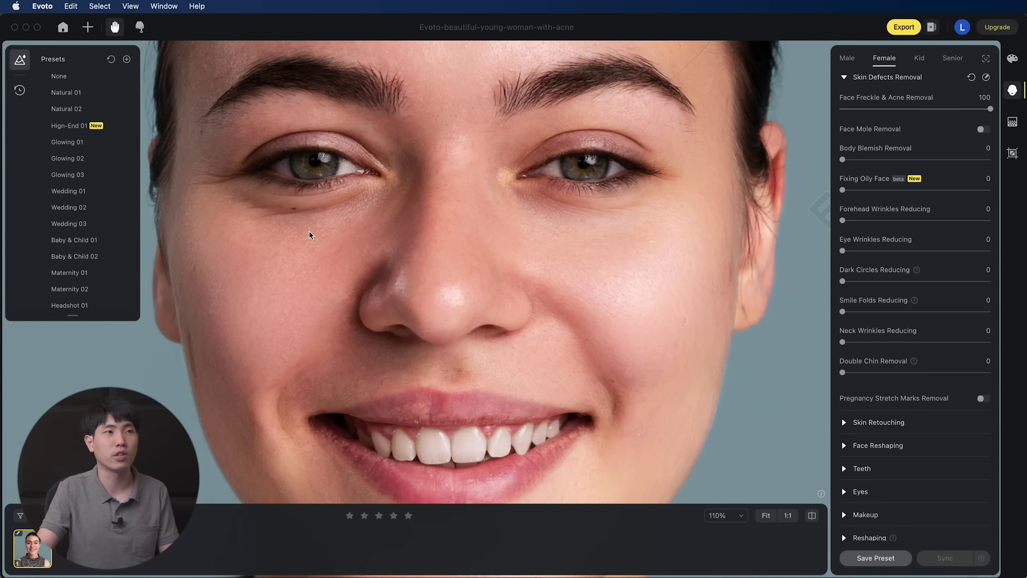
pyautogui.moveTo(465, 171); pyautogui.dragTo(443, 266)
pyautogui.click(766, 515)
pyautogui.moveTo(842, 159); pyautogui.dragTo(990, 159)
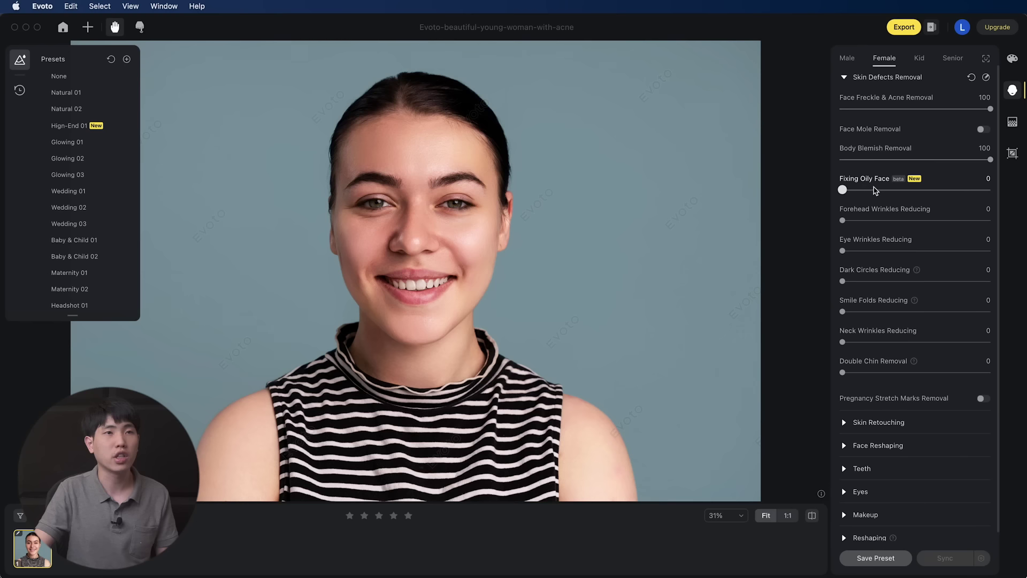
# Set Fixing Oily Face to 47.
pyautogui.moveTo(880, 191); pyautogui.dragTo(990, 190)
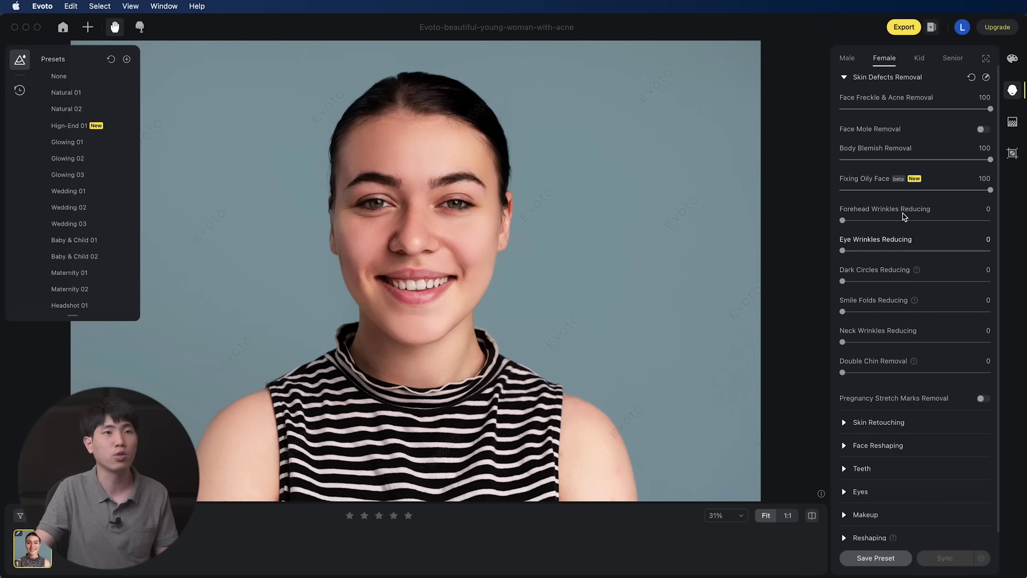
pyautogui.click(851, 190)
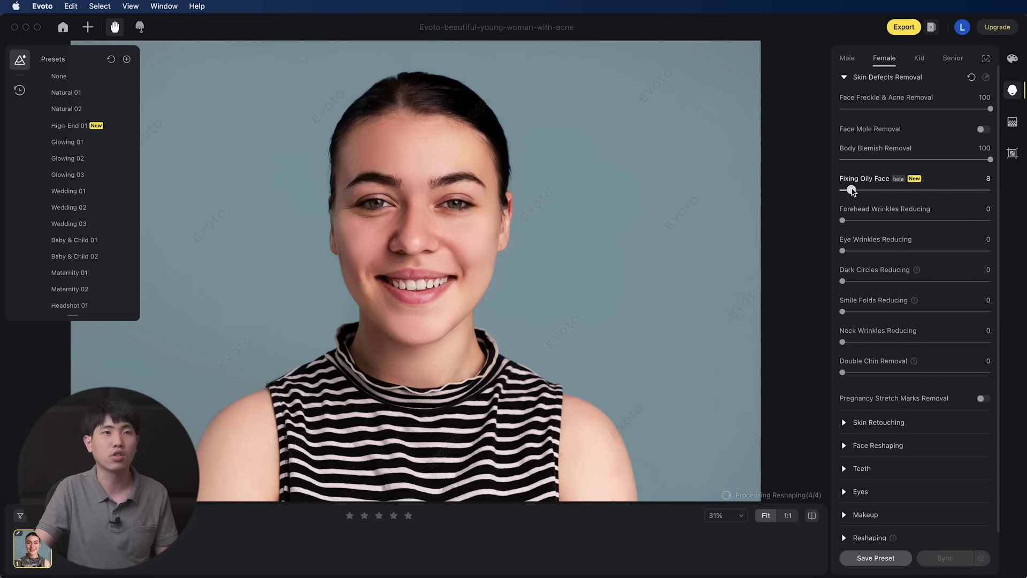
pyautogui.moveTo(845, 191); pyautogui.dragTo(837, 191)
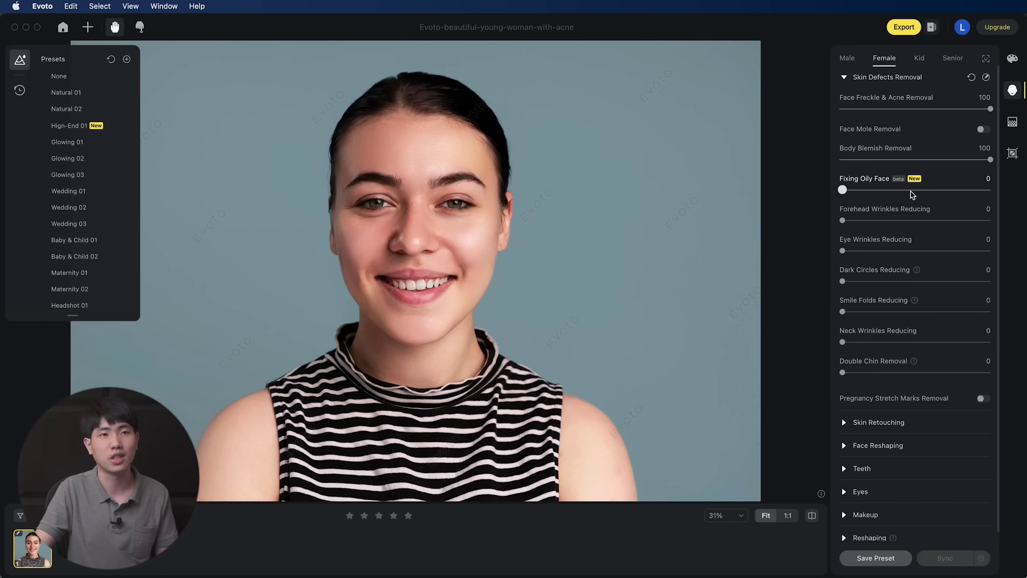
pyautogui.click(911, 191)
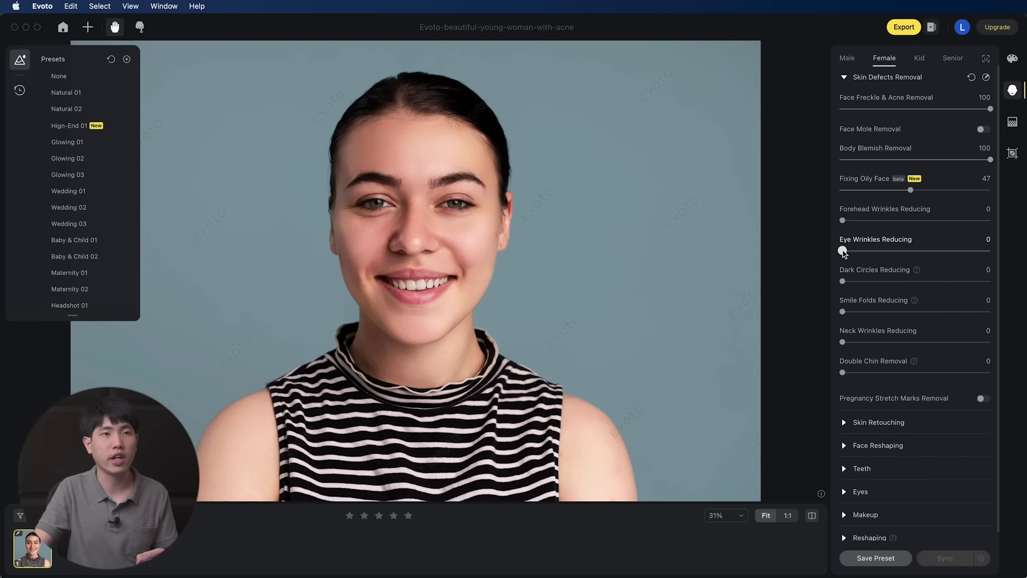
# Set Eye Wrinkles, Dark Circles and Smile Folds Reducing each to 100.
pyautogui.moveTo(842, 251); pyautogui.dragTo(991, 251)
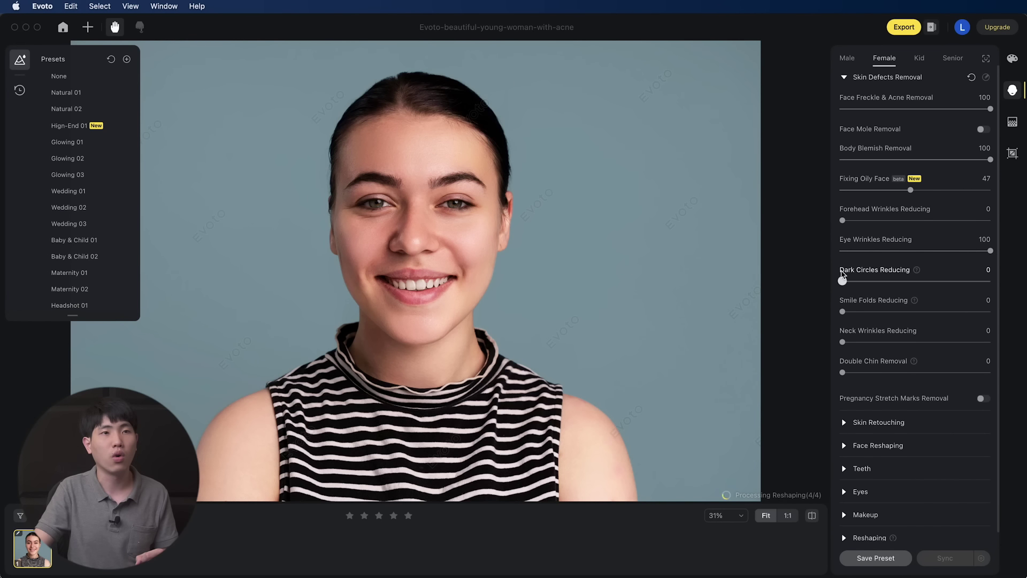
pyautogui.moveTo(842, 280); pyautogui.dragTo(991, 281)
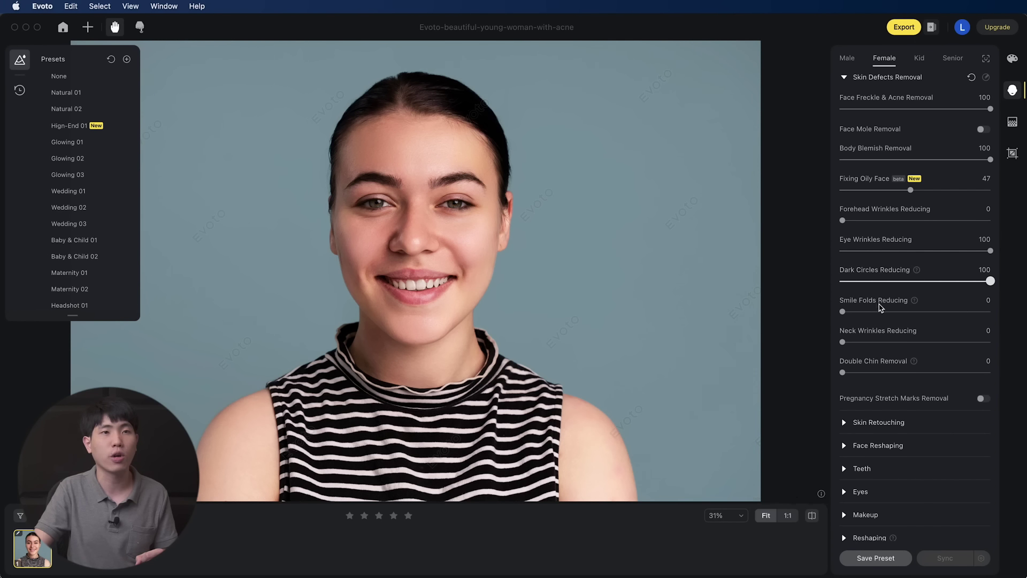
pyautogui.moveTo(842, 311); pyautogui.dragTo(991, 312)
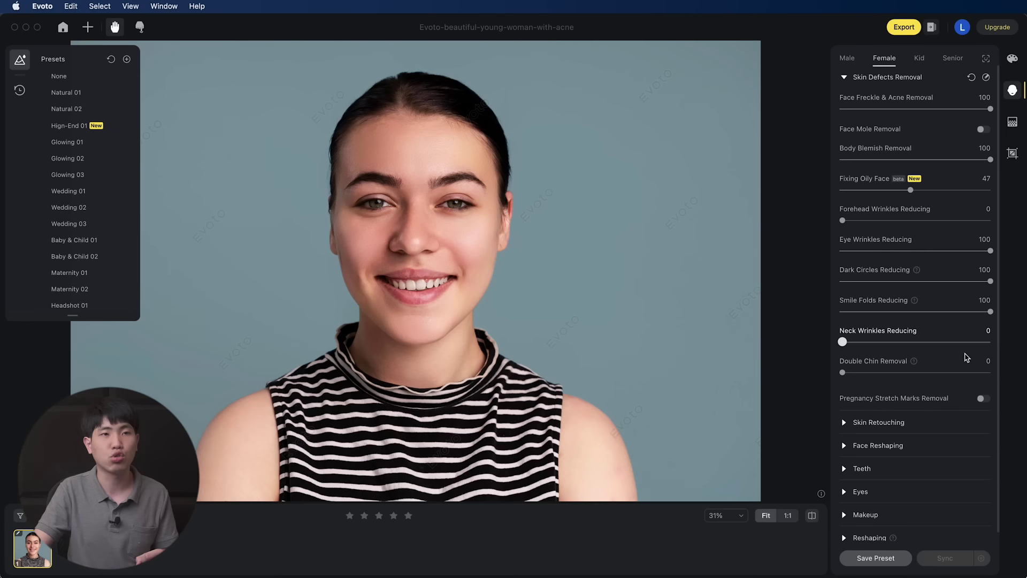
pyautogui.scroll(-1, 919, 358)
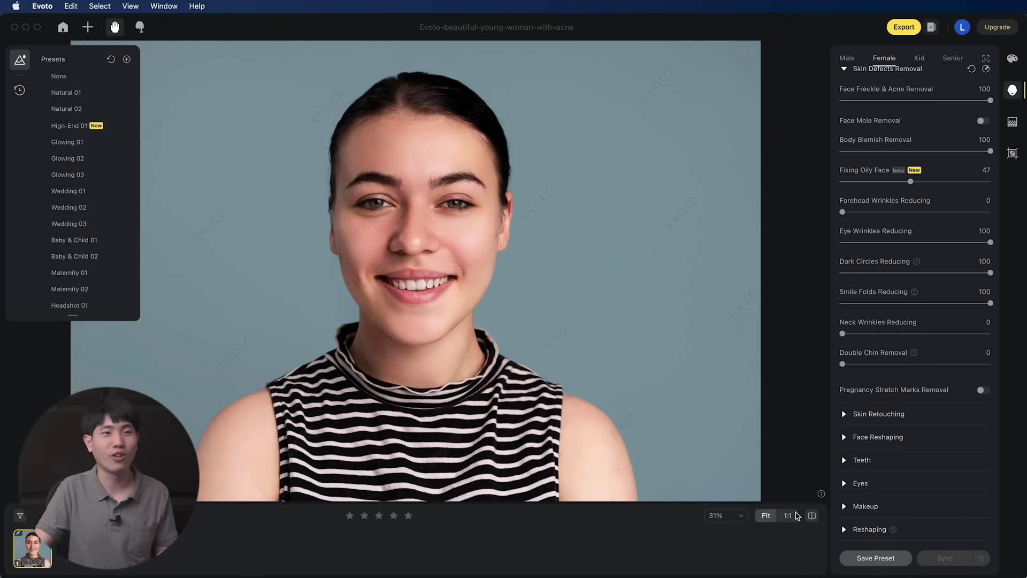
# Toggle the compare view between original and retouched face, ending on the retouched version.
pyautogui.click(811, 516)
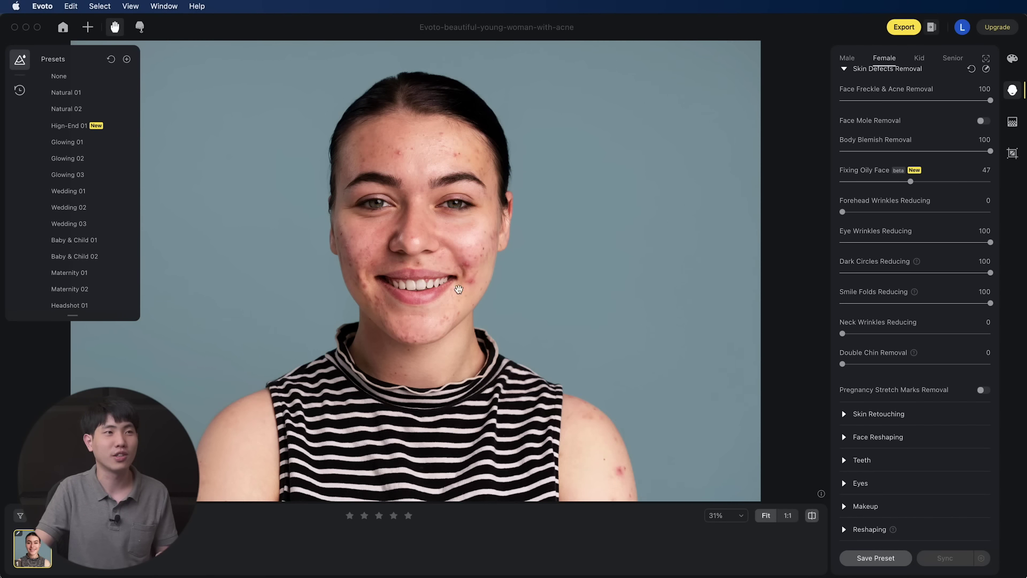
pyautogui.scroll(3, 386, 217)
pyautogui.moveTo(386, 217); pyautogui.dragTo(401, 260)
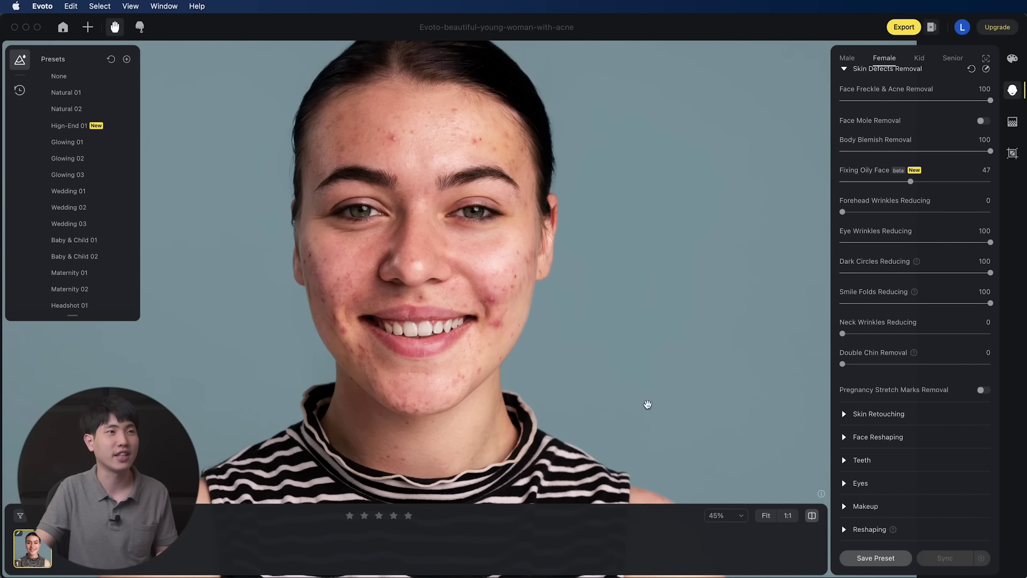
pyautogui.click(813, 516)
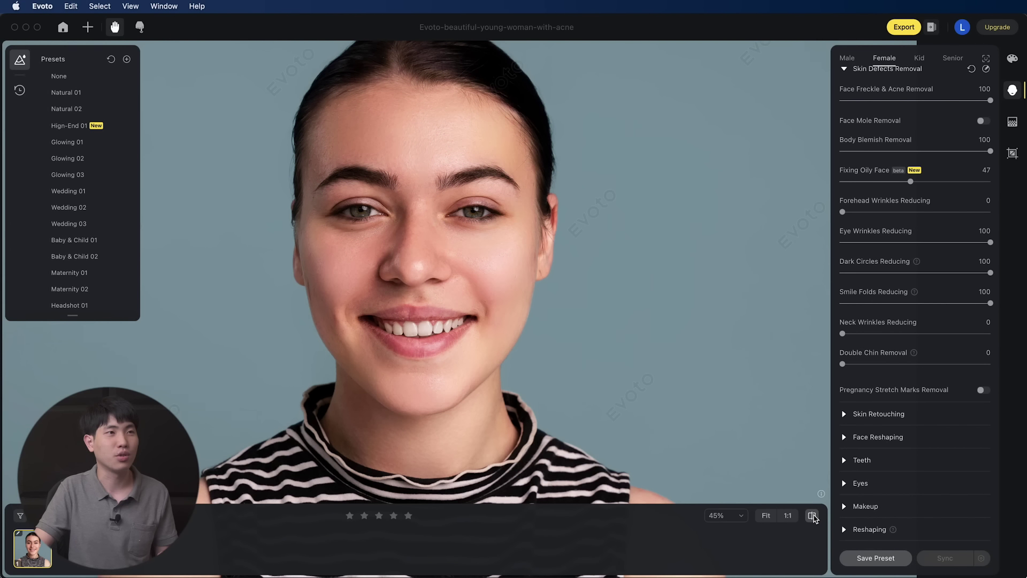
pyautogui.click(812, 515)
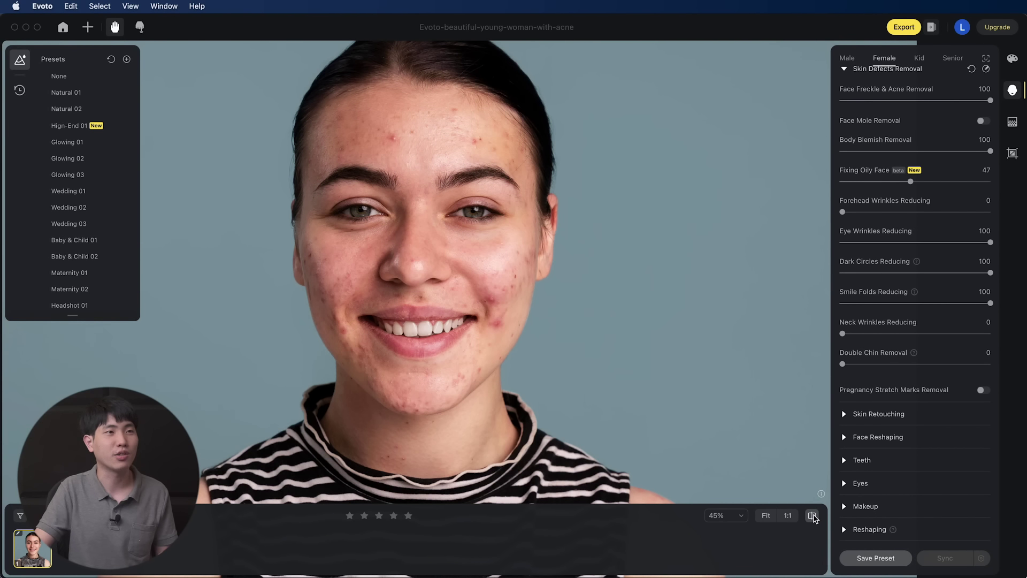
pyautogui.click(813, 515)
pyautogui.press('super+0')
pyautogui.scroll(1, 847, 83)
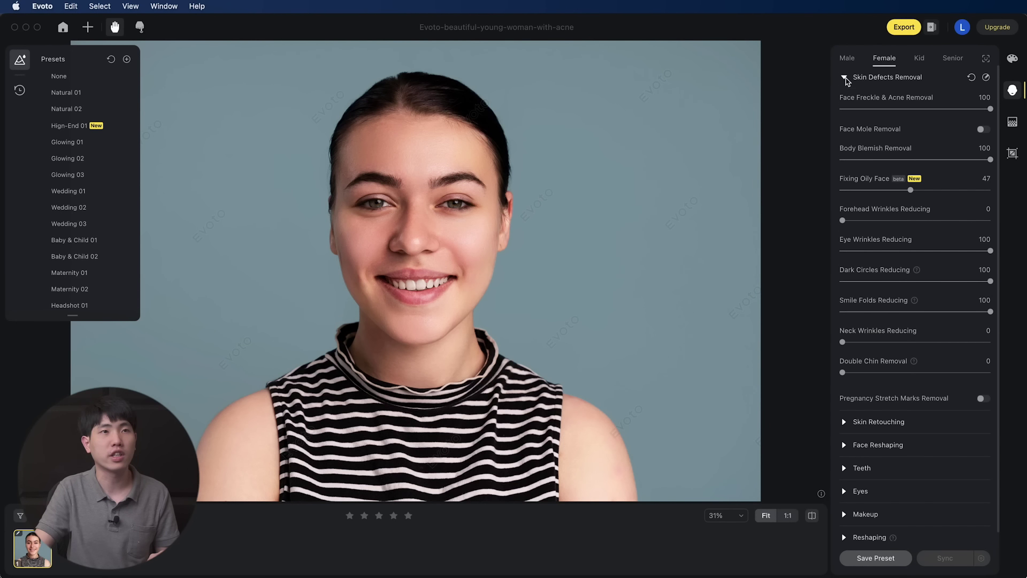
# Collapse Skin Defects Removal and set Magic Face Skin (Dodge & Burn) to 100.
pyautogui.click(845, 79)
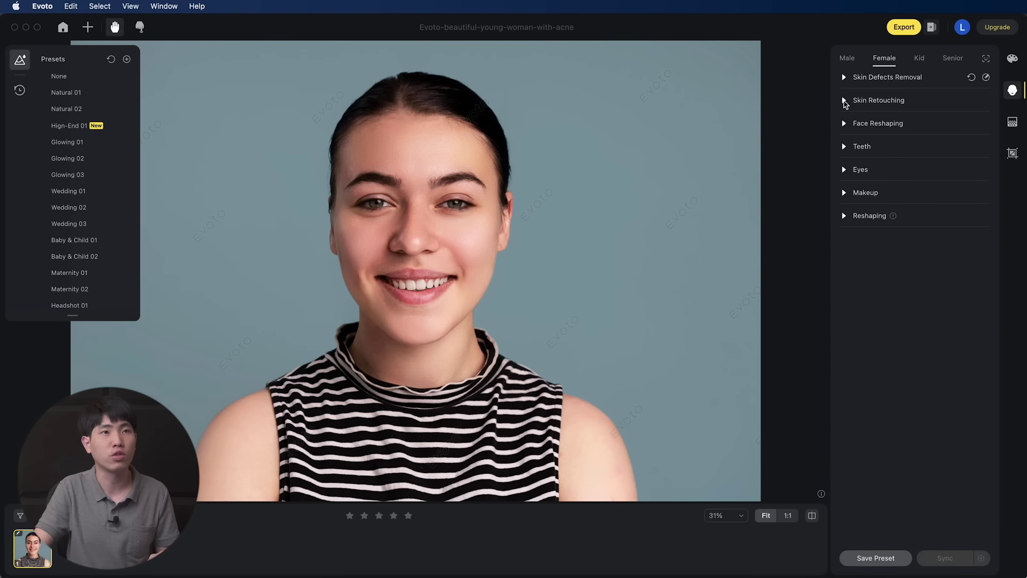
pyautogui.click(844, 101)
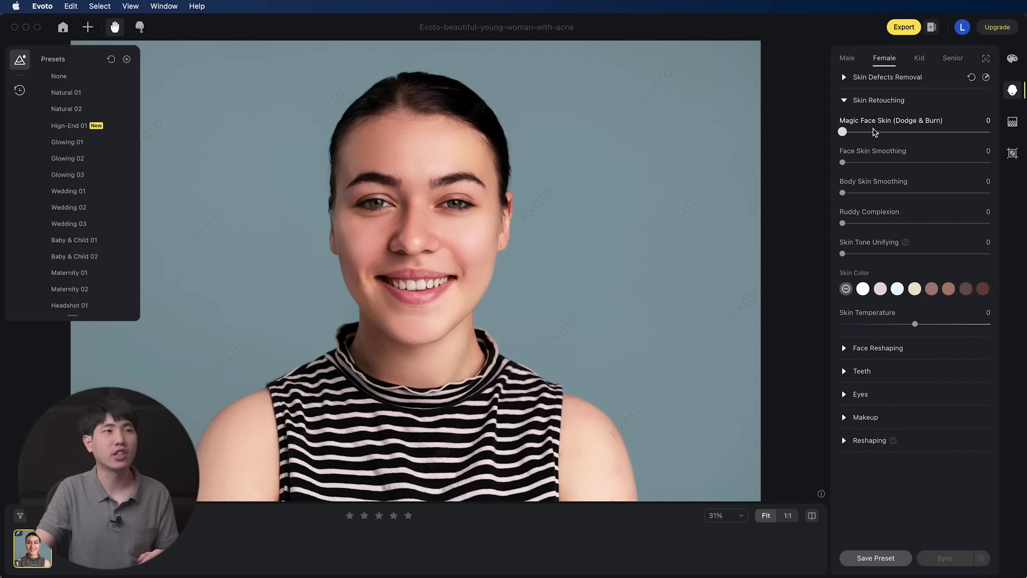
pyautogui.moveTo(842, 132); pyautogui.dragTo(990, 132)
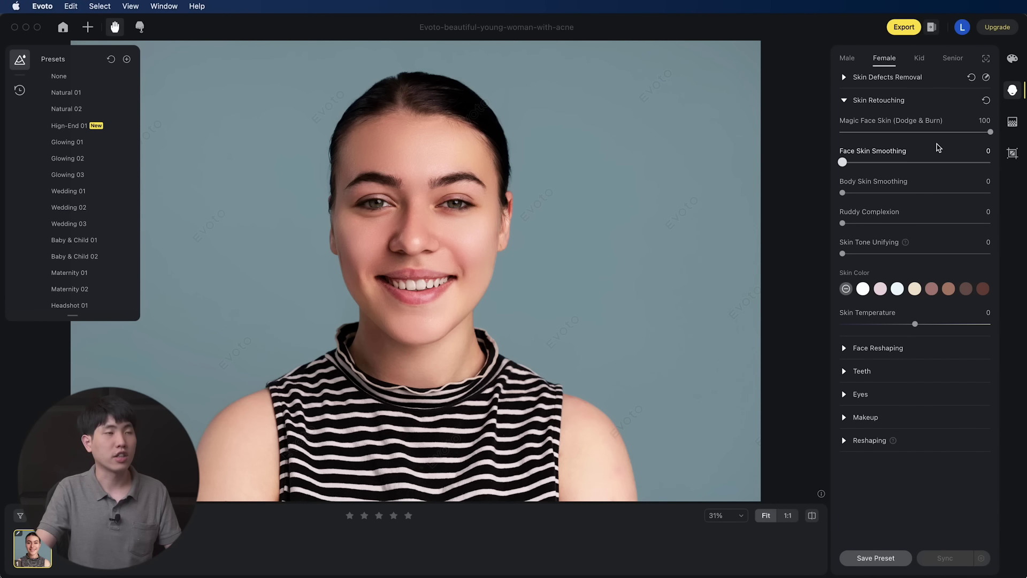
# Undo and redo Magic Face Skin to compare, keeping it at 100.
pyautogui.press('super+z')
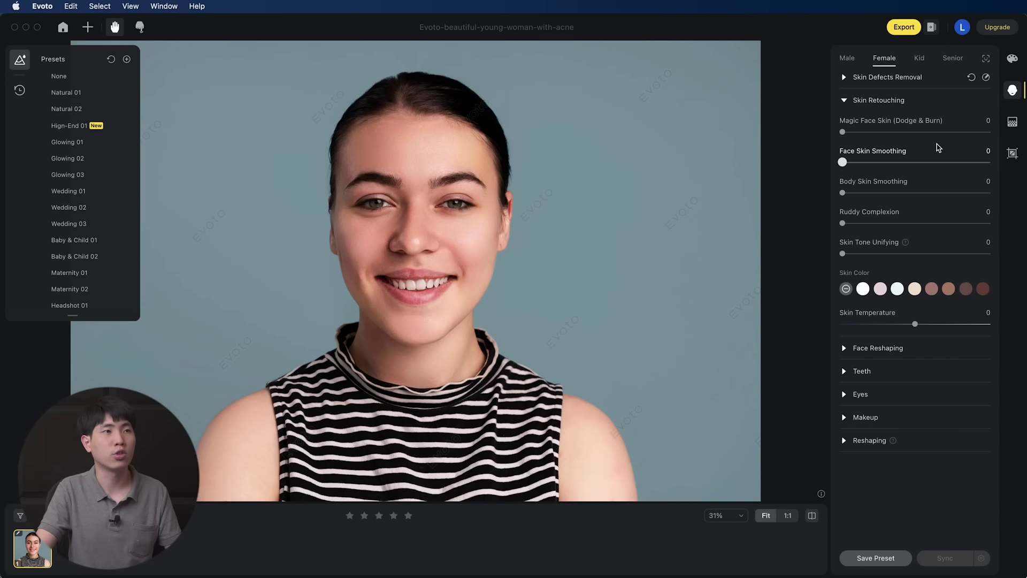
pyautogui.press('super+shift+z')
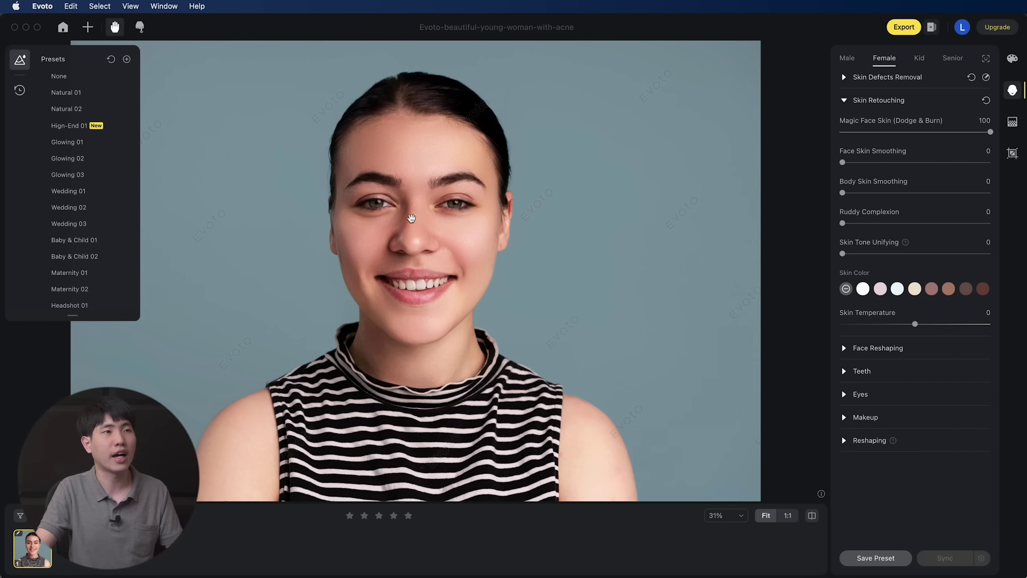
pyautogui.press('super+z')
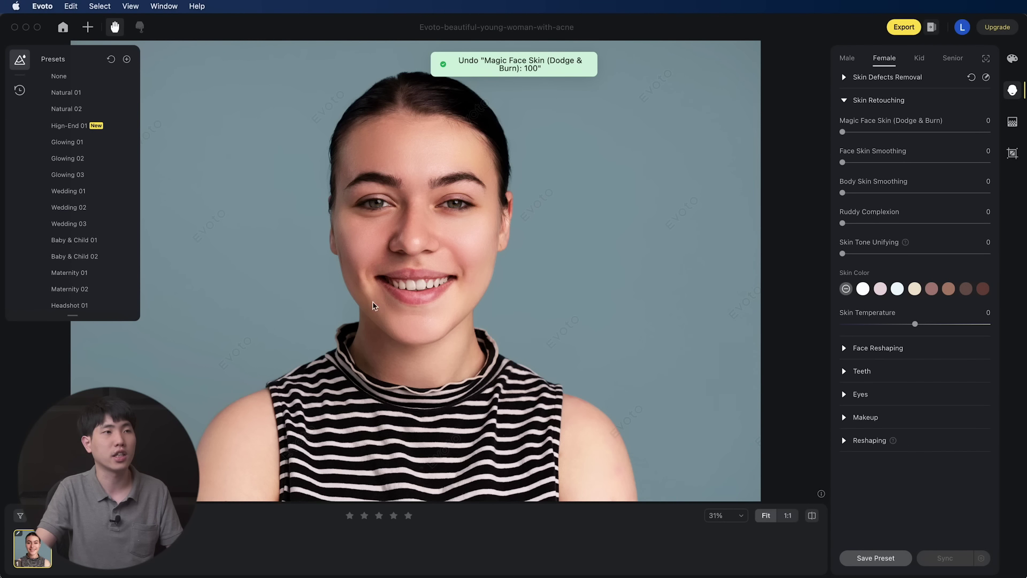
pyautogui.press('super+shift+z')
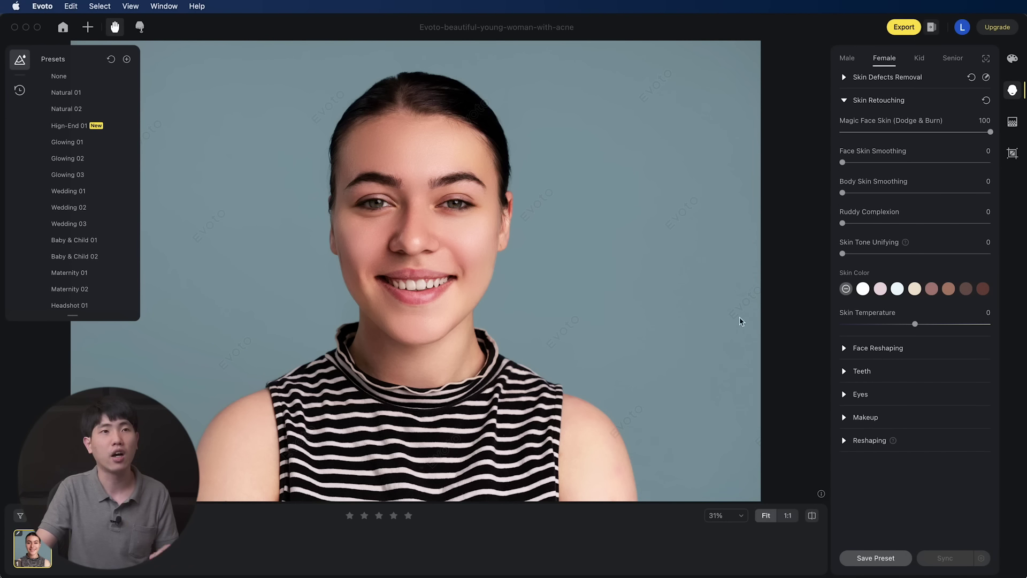
# Set Skin Tone Unifying to 100, undoing and redoing to compare.
pyautogui.moveTo(842, 253); pyautogui.dragTo(992, 255)
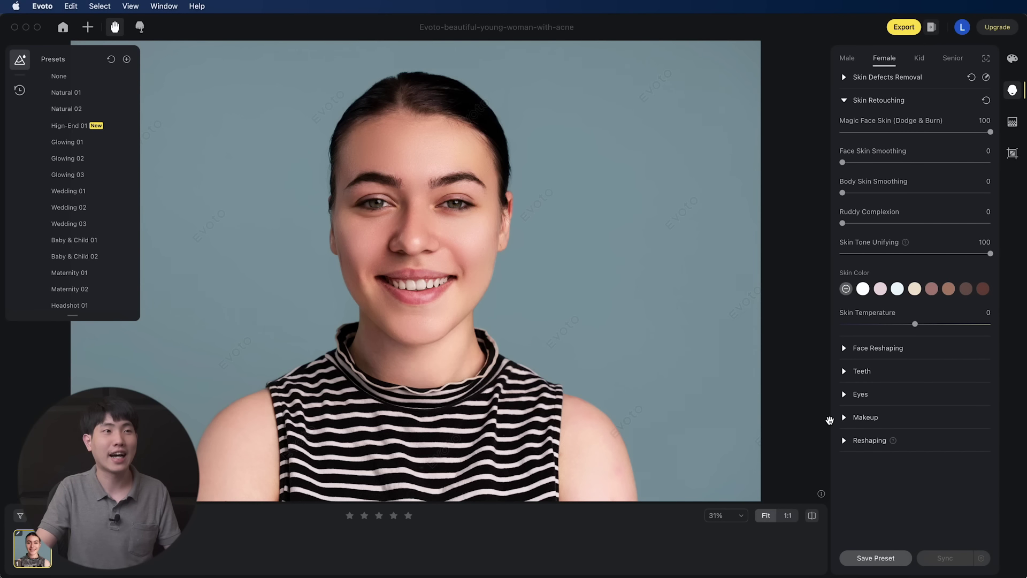
pyautogui.press('super+z')
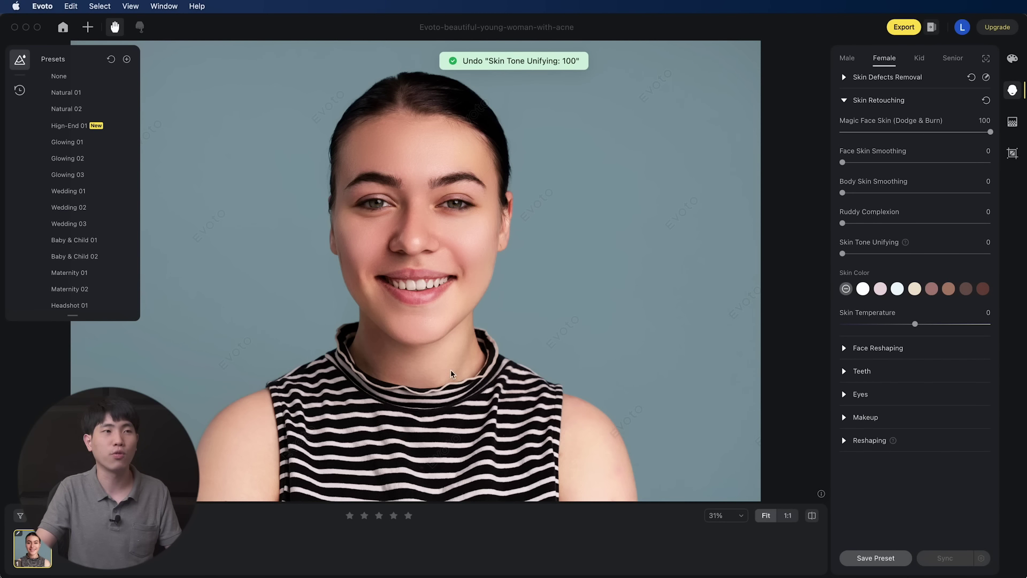
pyautogui.press('super+shift+z')
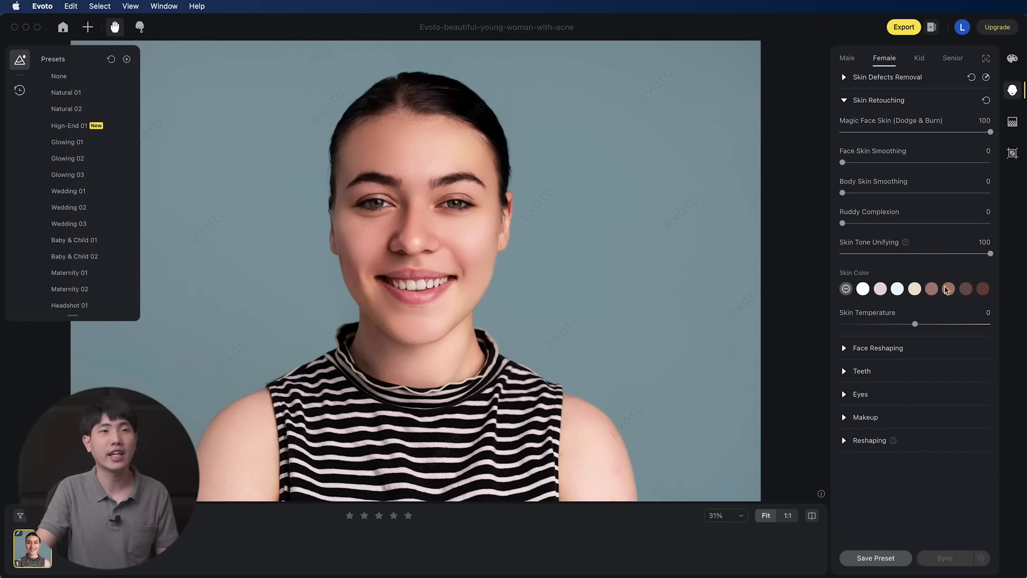
# Try the white and darkest Skin Color tints, then set Skin Color to None.
pyautogui.click(863, 289)
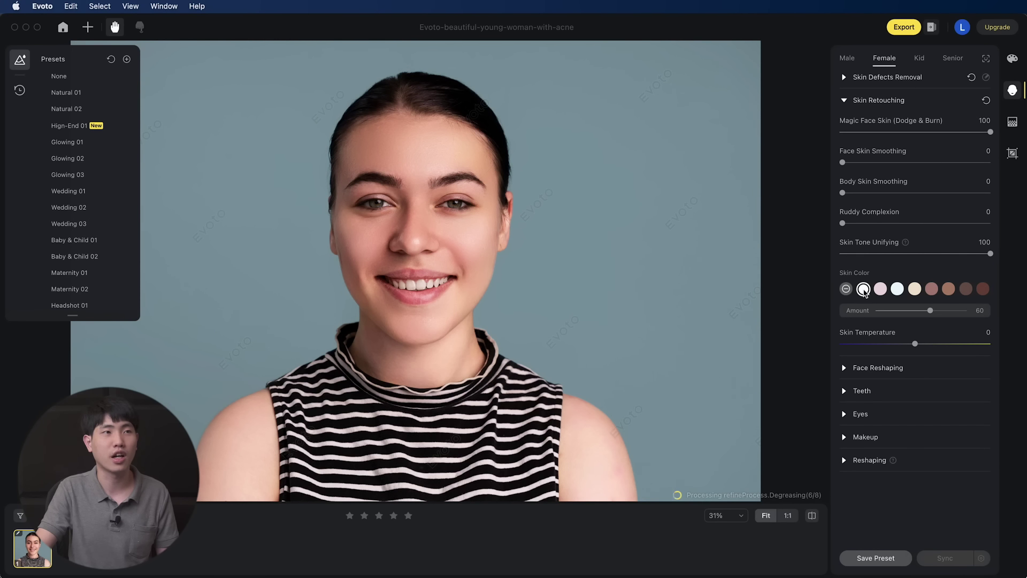
pyautogui.click(983, 289)
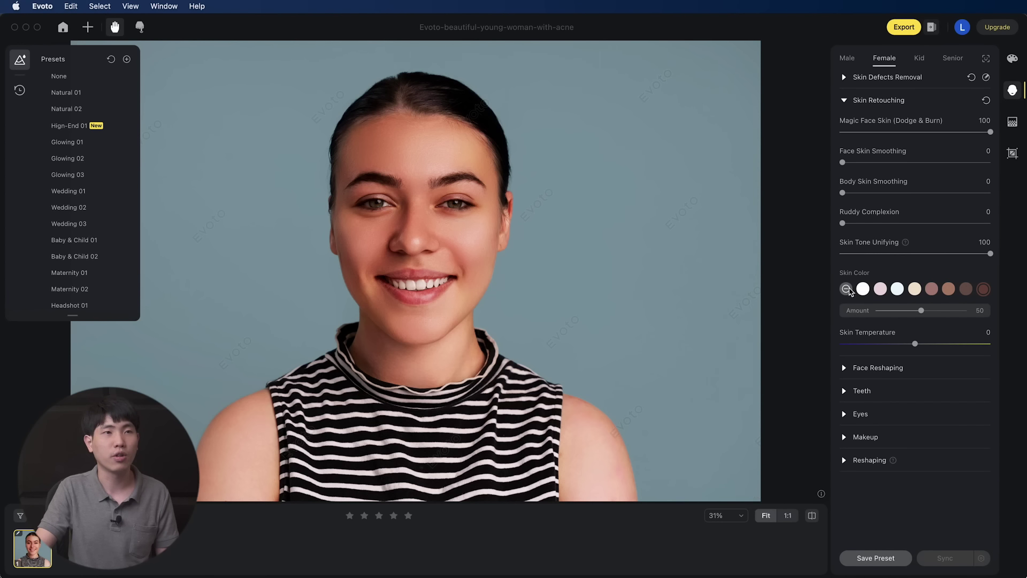
pyautogui.click(846, 289)
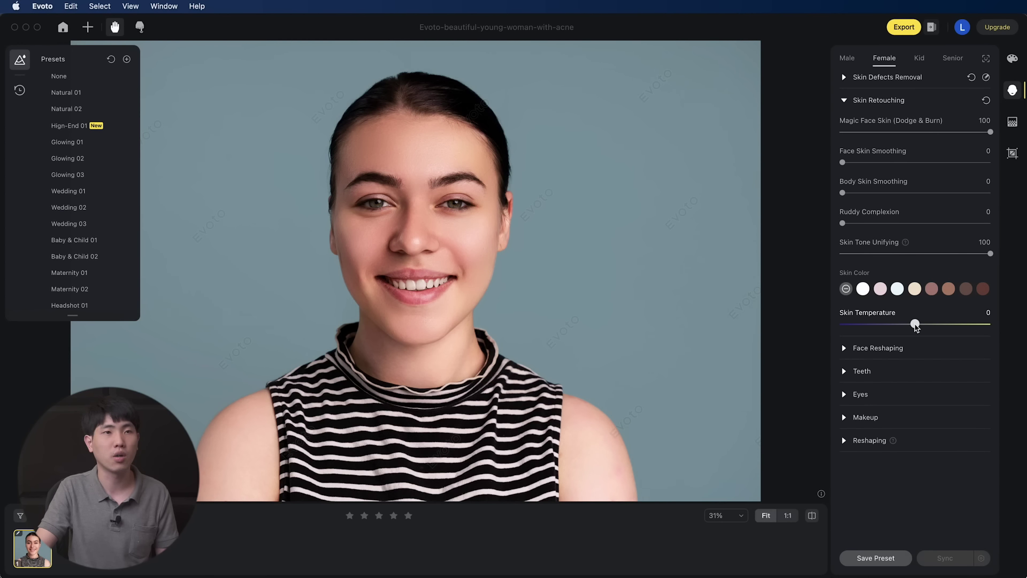
# Try Skin Temperature at 25, reset it to 0, and collapse Skin Retouching.
pyautogui.moveTo(915, 324); pyautogui.dragTo(895, 324)
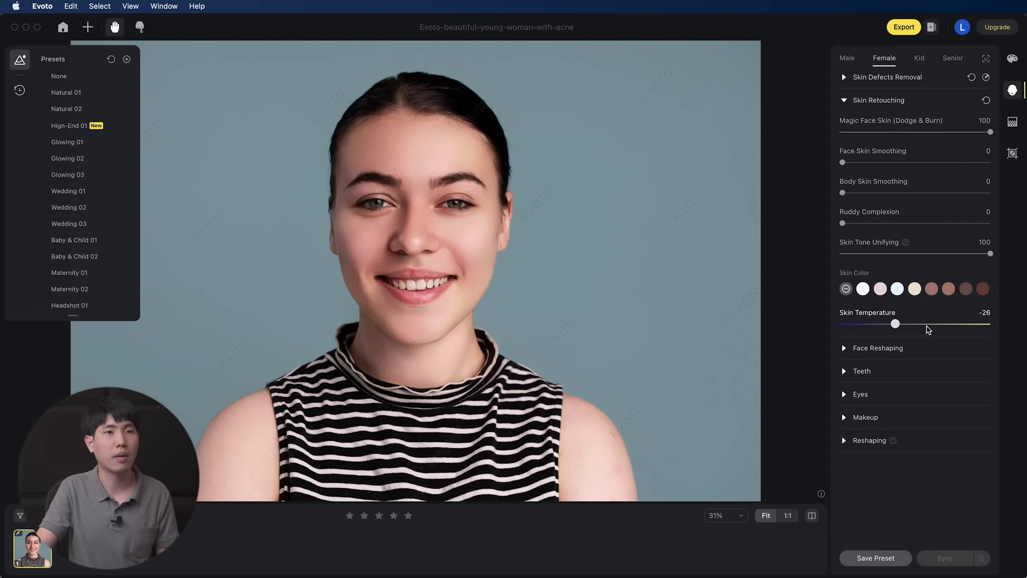
pyautogui.click(934, 324)
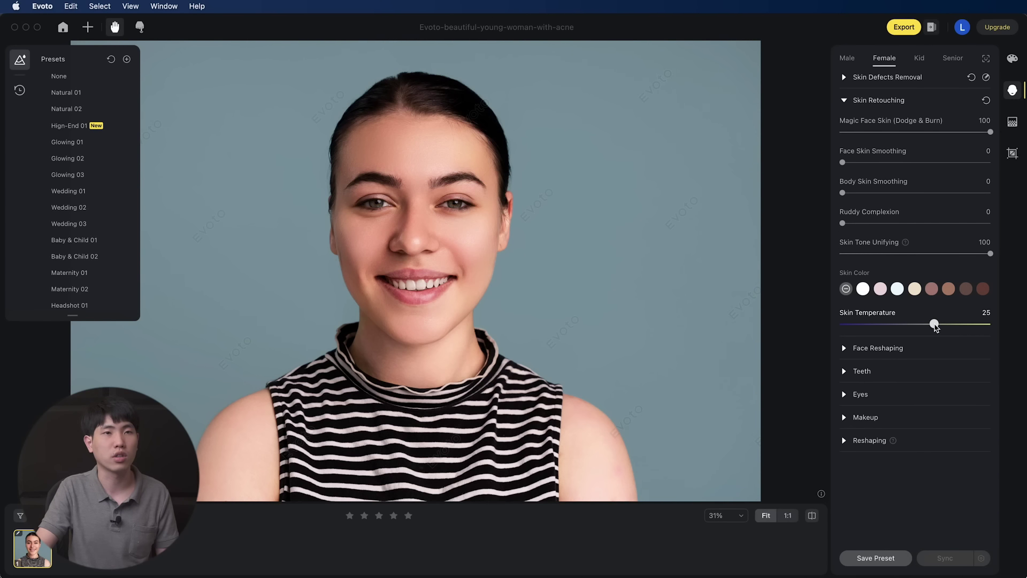
pyautogui.doubleClick(935, 325)
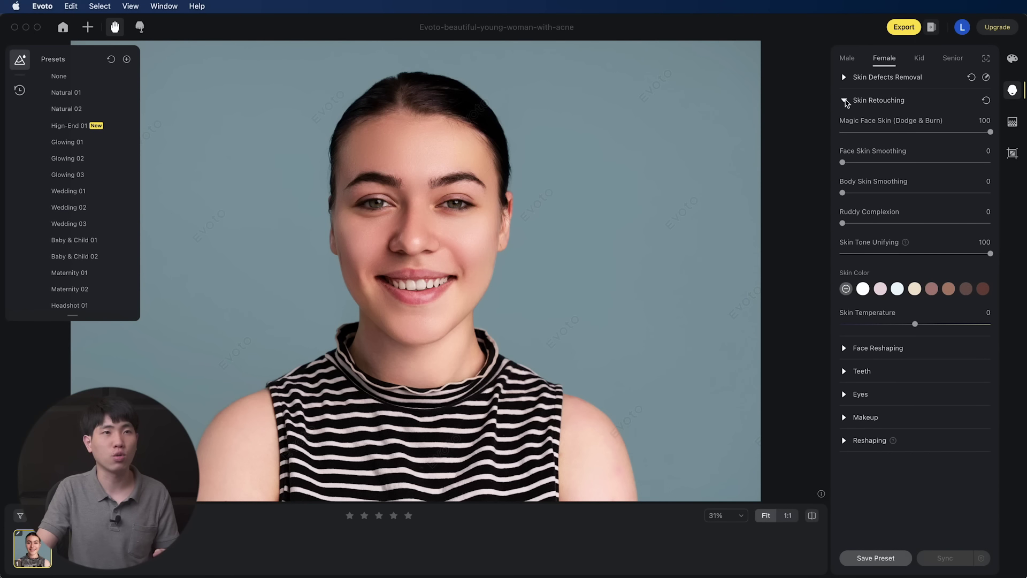
pyautogui.click(845, 101)
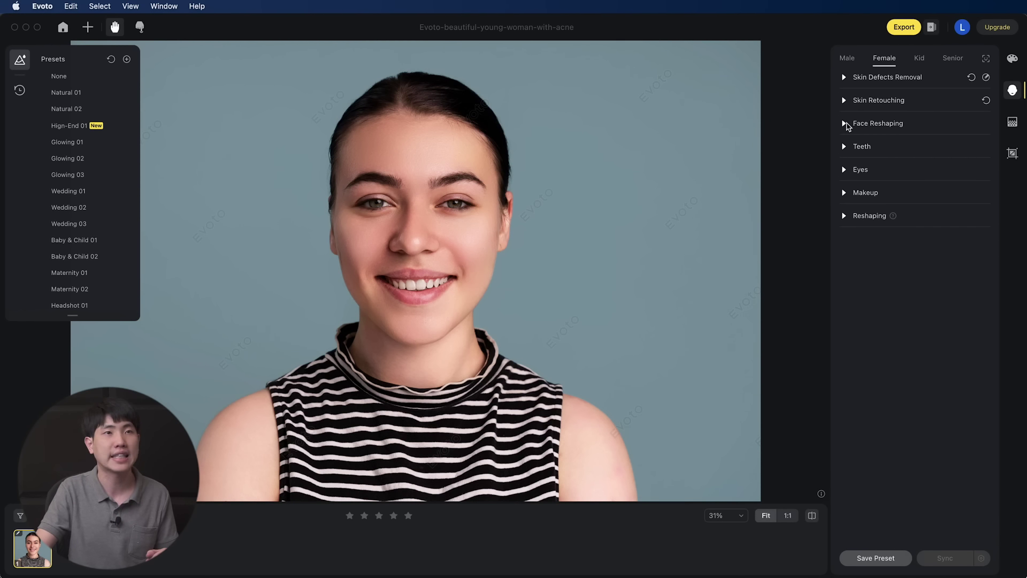
# Expand Face Reshaping, browse the Eyebrows, Eyes and Mouth options, then return to Face Shape.
pyautogui.click(856, 123)
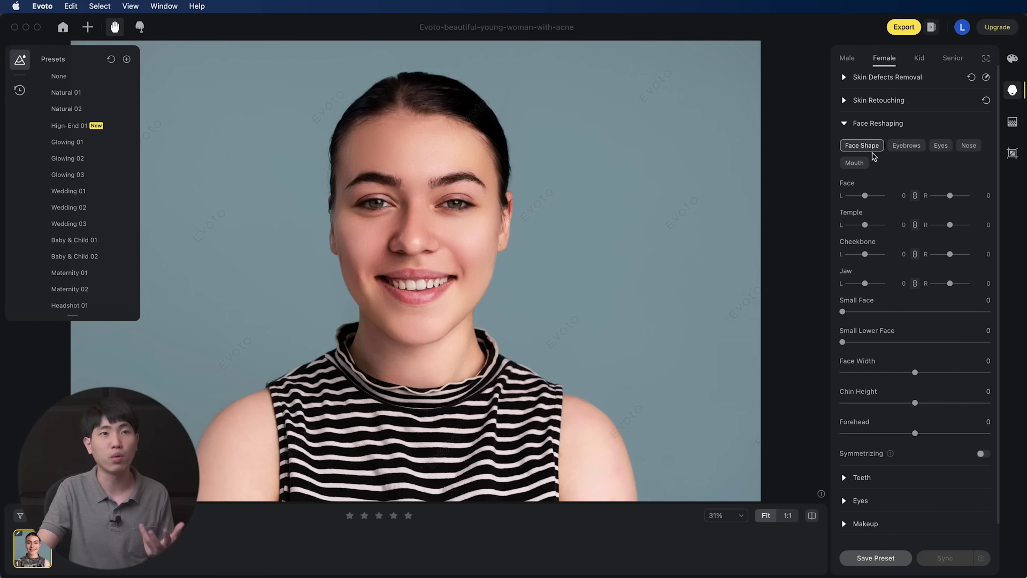
pyautogui.click(906, 145)
pyautogui.moveTo(864, 195); pyautogui.dragTo(869, 196)
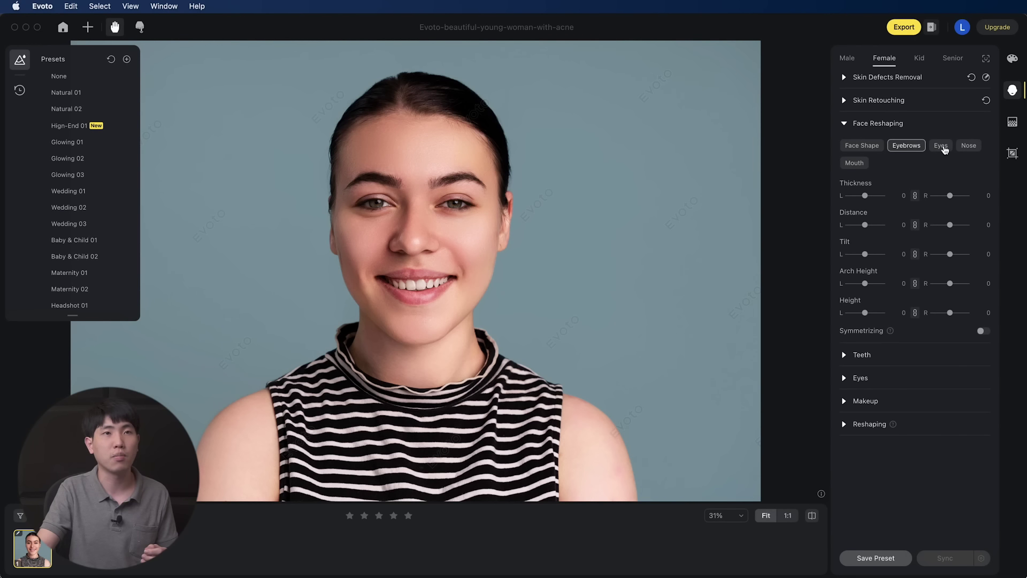
pyautogui.click(940, 145)
pyautogui.click(855, 163)
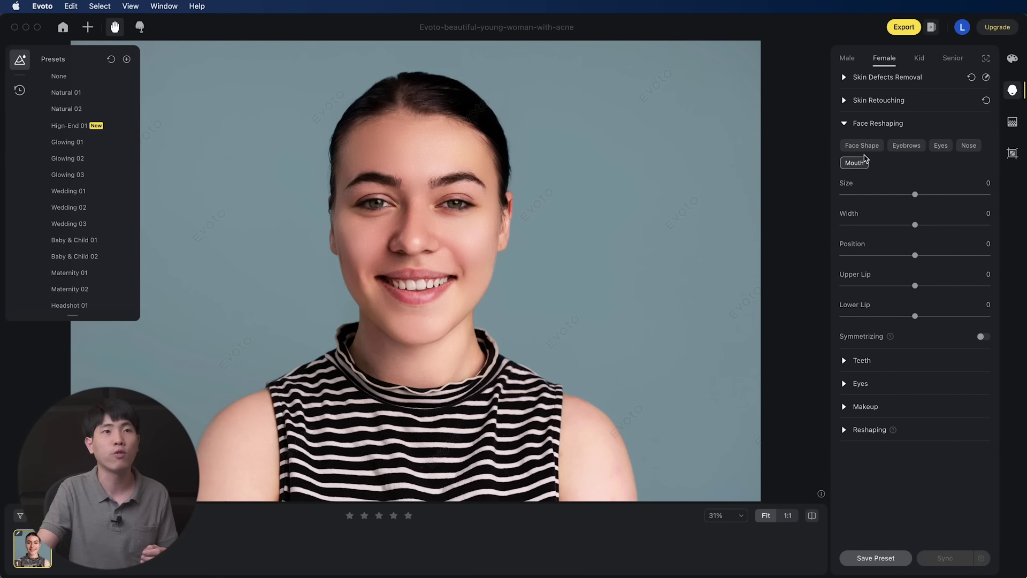
pyautogui.click(863, 146)
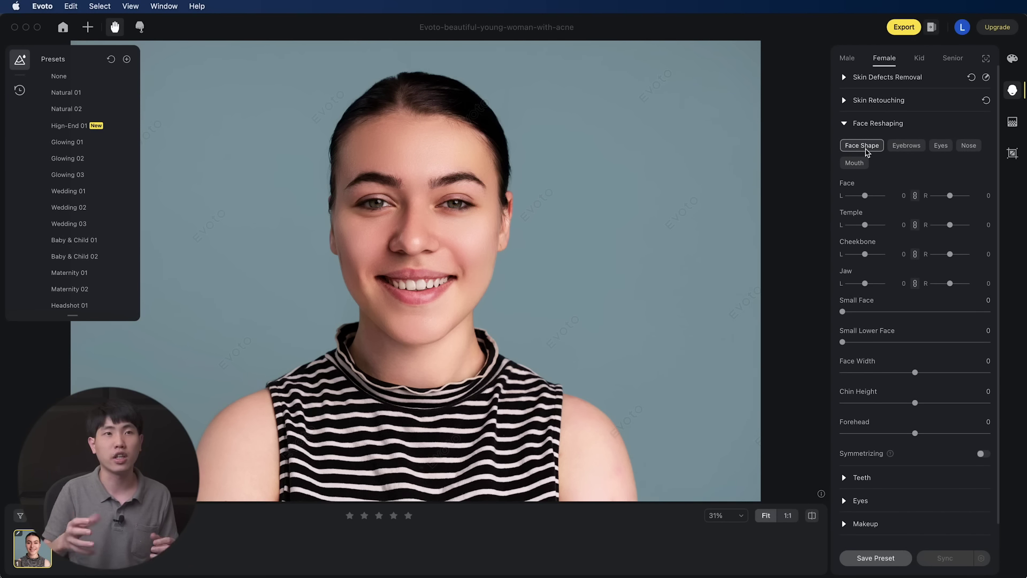
pyautogui.scroll(-1, 880, 198)
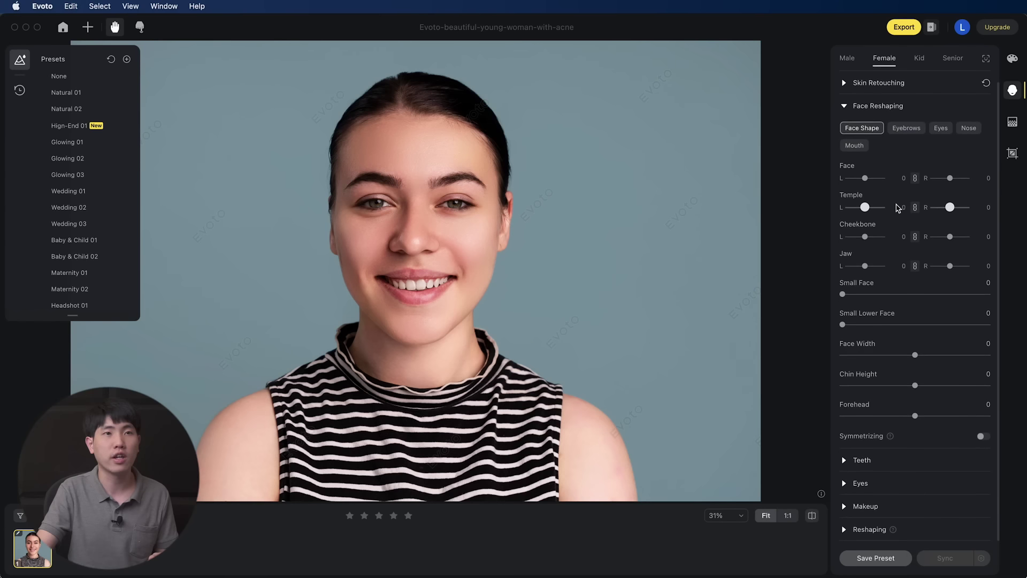
pyautogui.moveTo(865, 178); pyautogui.dragTo(868, 178)
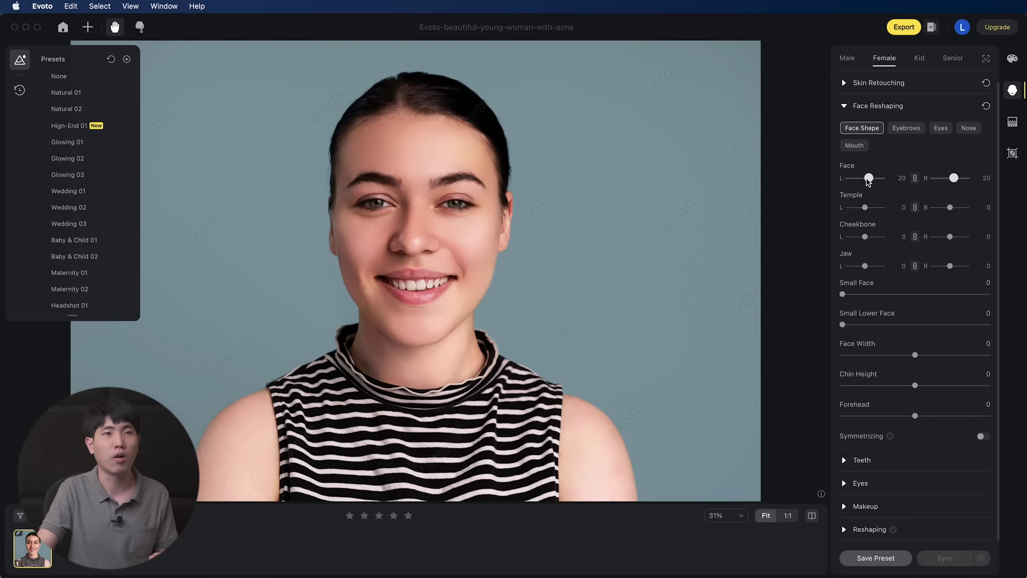
pyautogui.doubleClick(867, 178)
pyautogui.moveTo(865, 207)
pyautogui.mouseDown()
pyautogui.moveTo(876, 208)
pyautogui.moveTo(865, 209)
pyautogui.mouseUp()
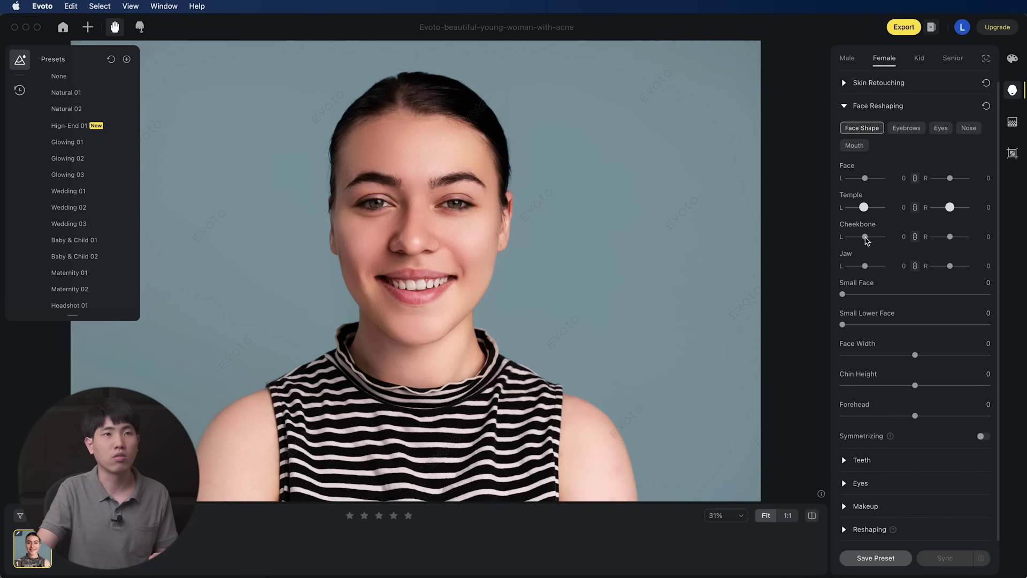
pyautogui.moveTo(864, 237)
pyautogui.mouseDown()
pyautogui.moveTo(879, 236)
pyautogui.moveTo(865, 237)
pyautogui.moveTo(880, 266)
pyautogui.moveTo(864, 268)
pyautogui.moveTo(882, 270)
pyautogui.mouseUp()
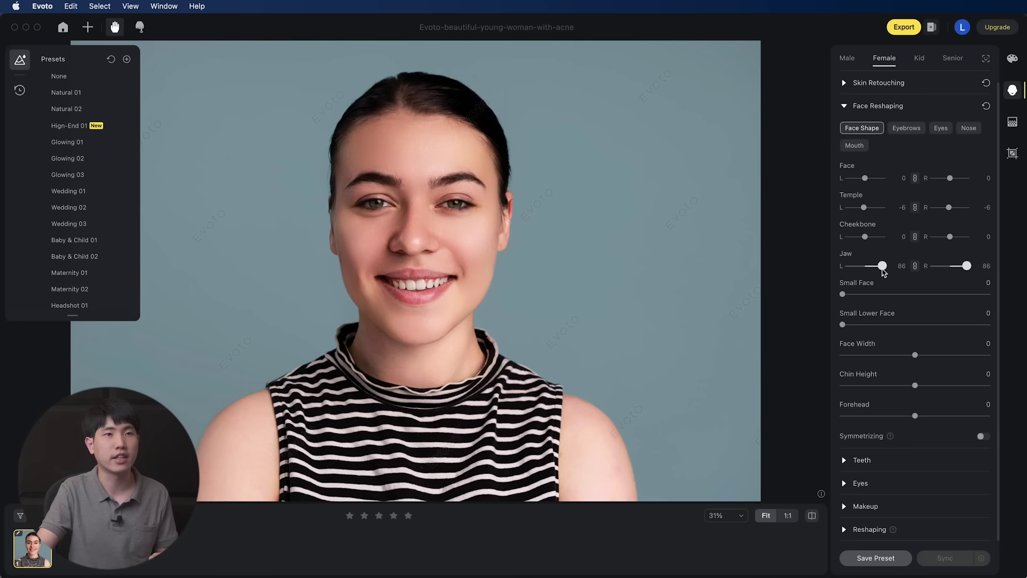
pyautogui.doubleClick(882, 267)
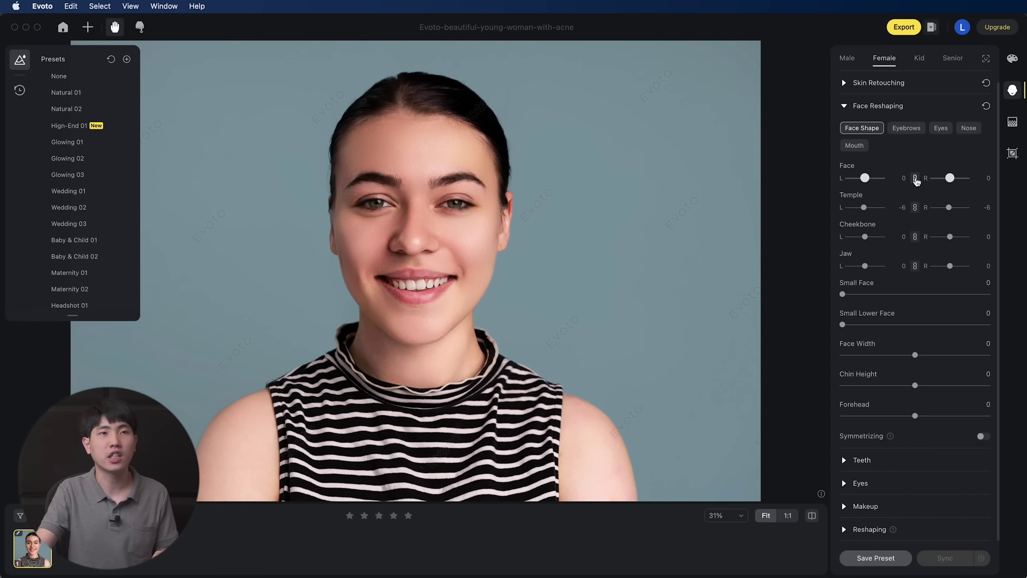
pyautogui.moveTo(865, 178); pyautogui.dragTo(865, 178)
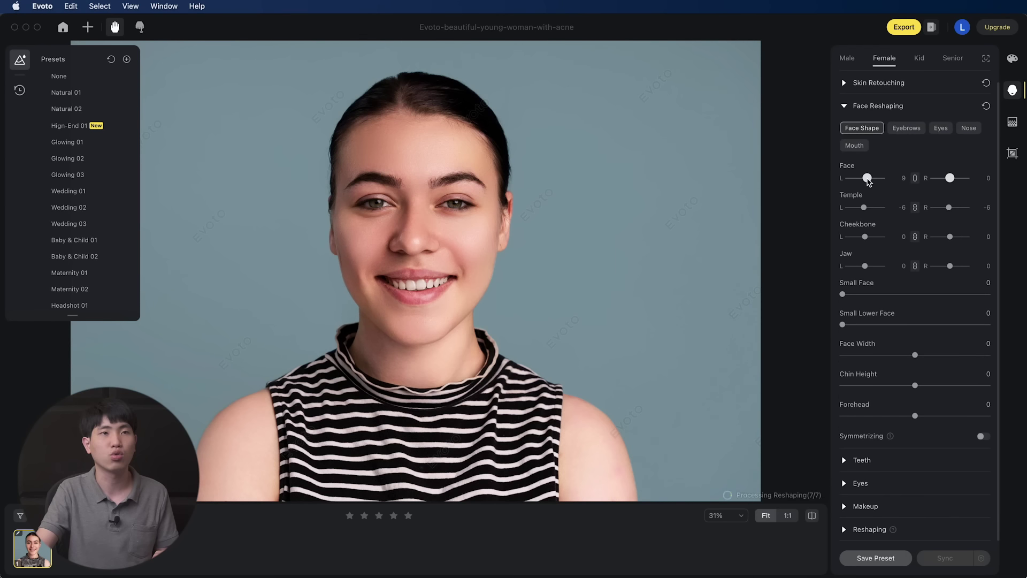
pyautogui.moveTo(953, 180); pyautogui.dragTo(950, 179)
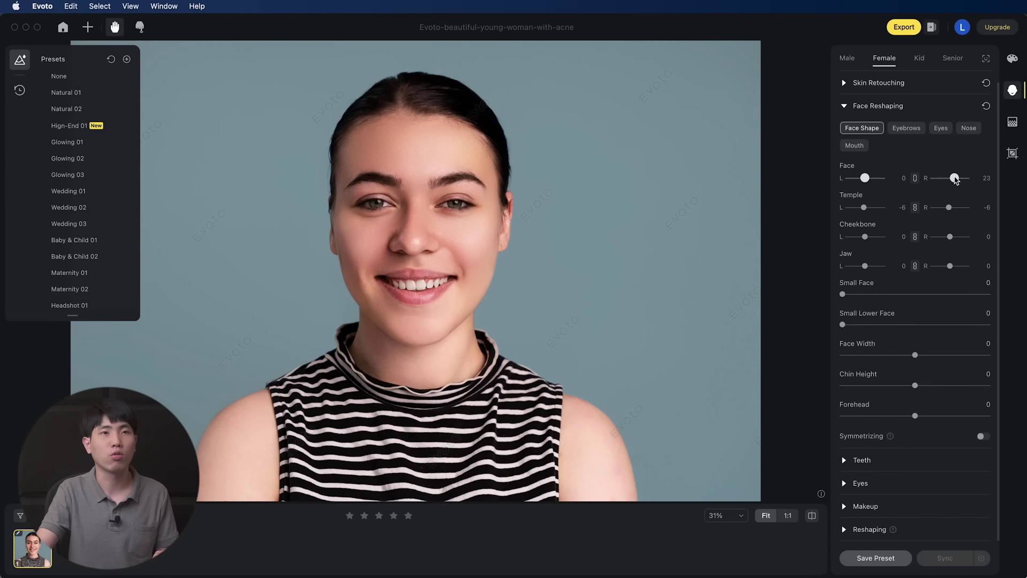
pyautogui.click(984, 107)
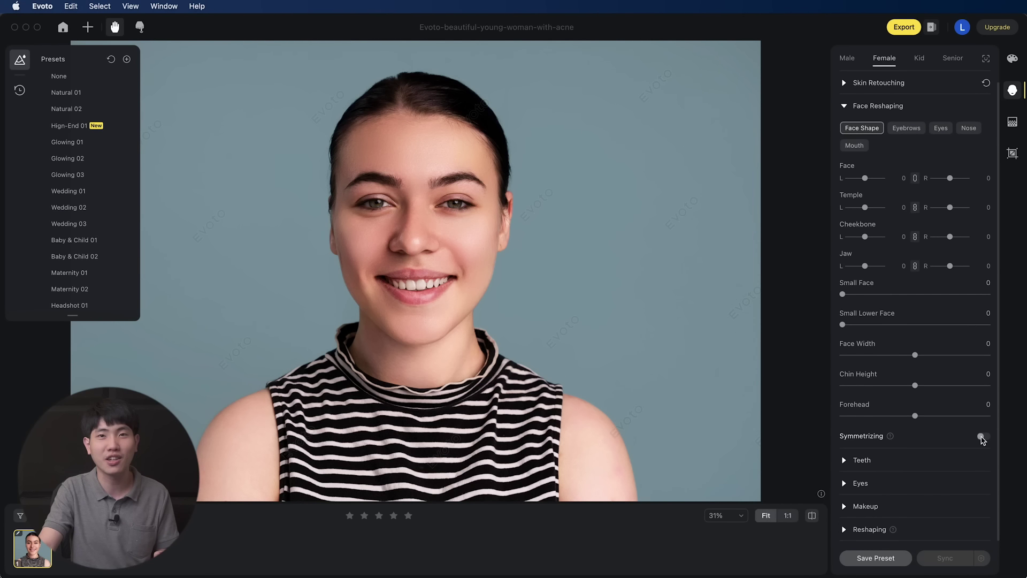
# Turn on facial Symmetrizing and collapse the Face Reshaping section.
pyautogui.click(982, 437)
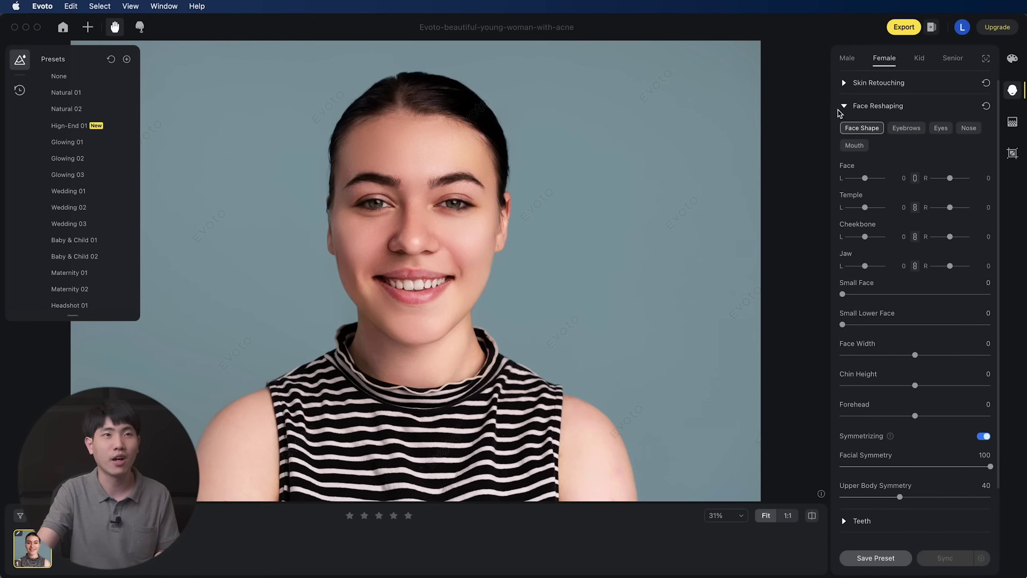
pyautogui.click(844, 107)
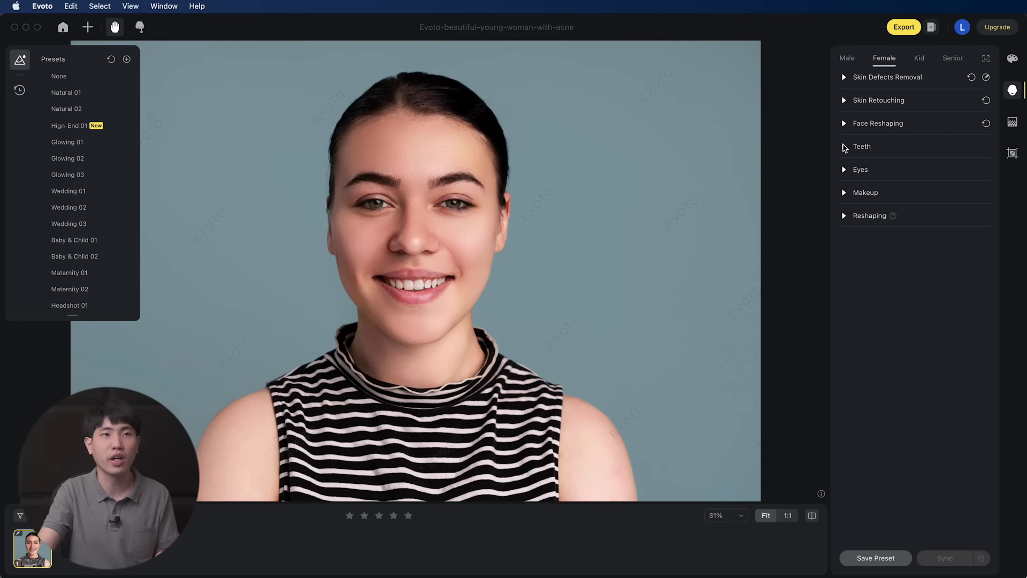
# Set Teeth Whitening to 100, compare with undo/redo, and leave it applied.
pyautogui.click(843, 146)
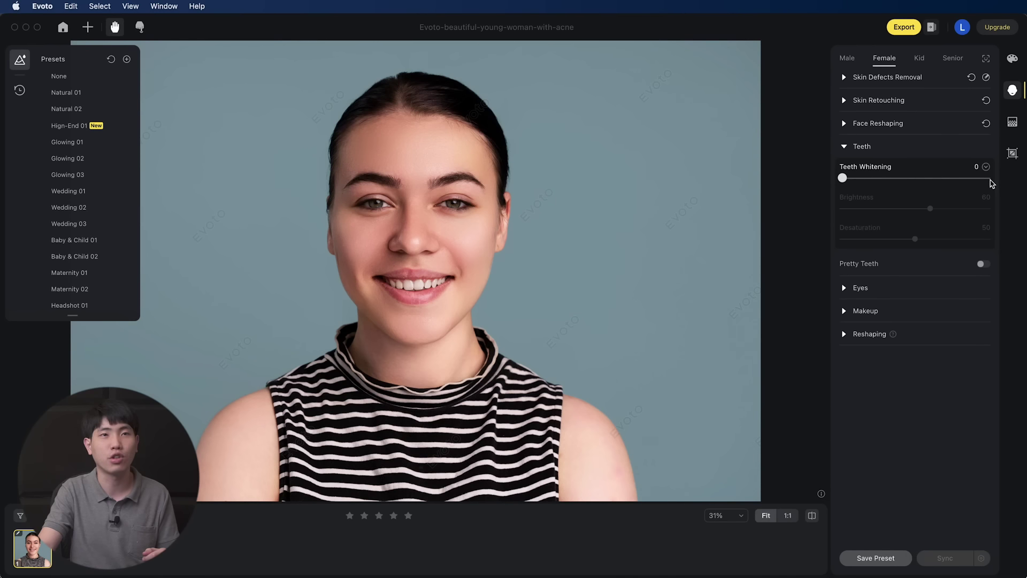
pyautogui.click(990, 179)
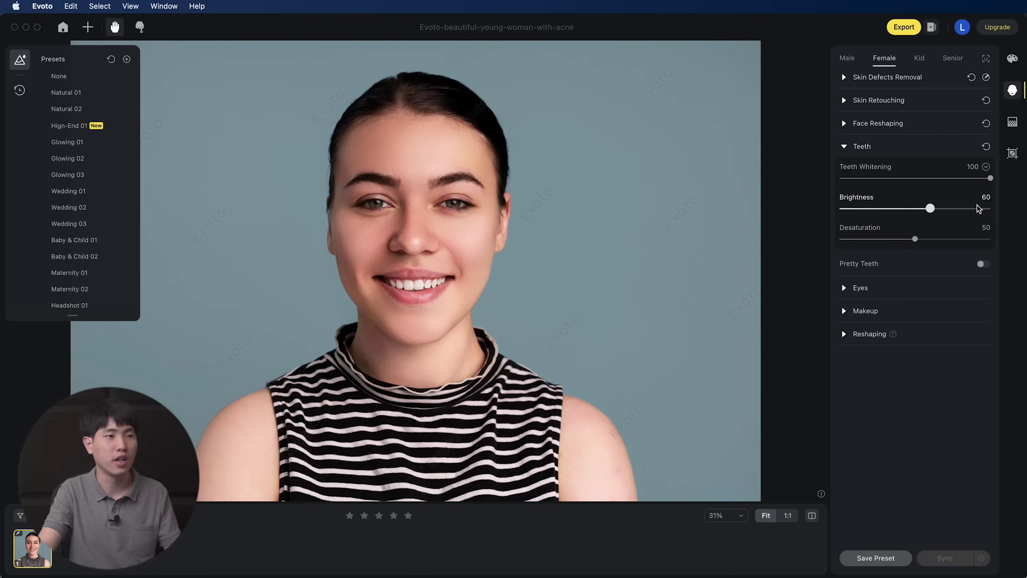
pyautogui.press('super+z')
pyautogui.scroll(3, 413, 296)
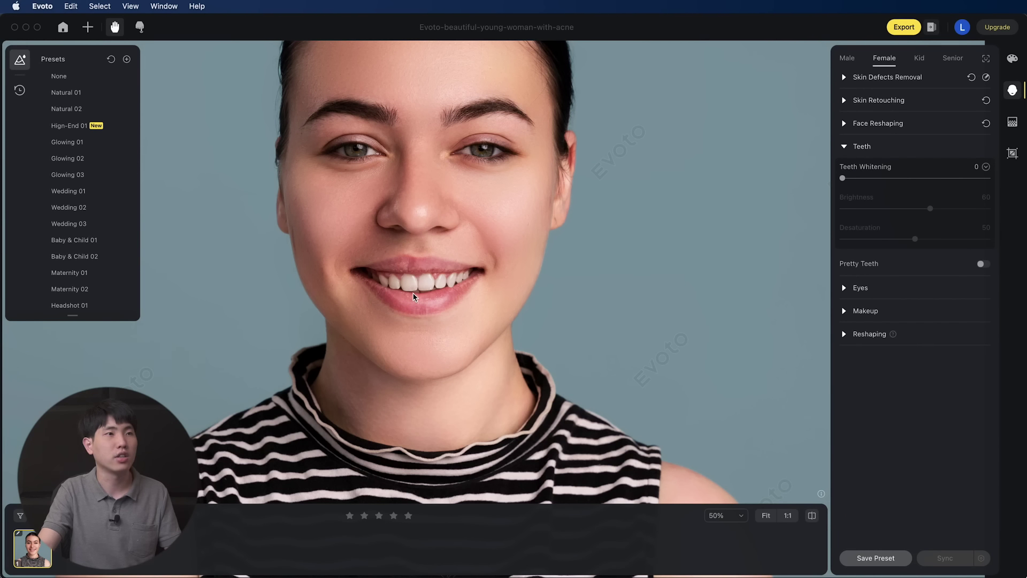
pyautogui.press('shift+super+z')
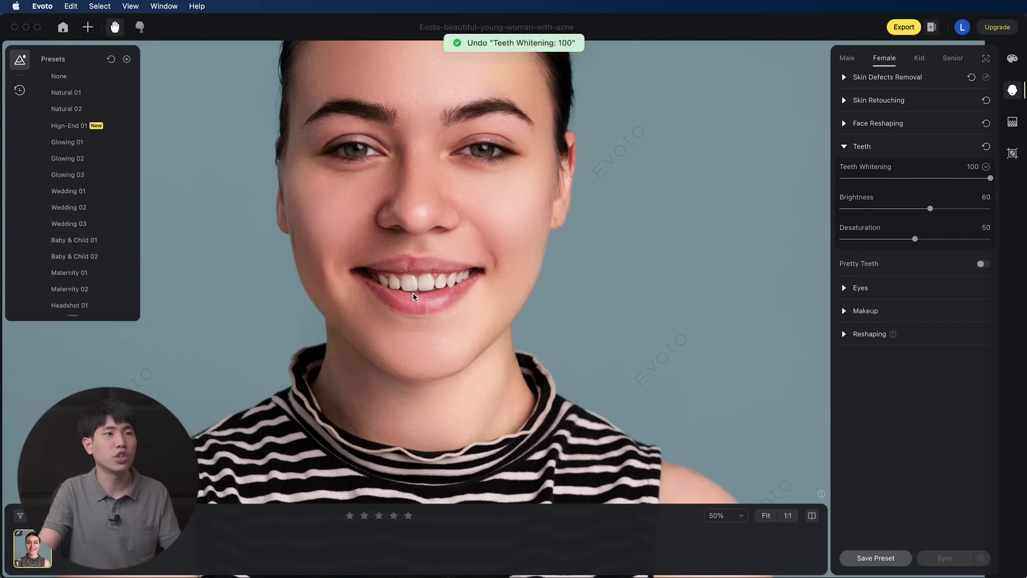
pyautogui.press('super+z')
pyautogui.press('shift+super+z')
pyautogui.press('super+0')
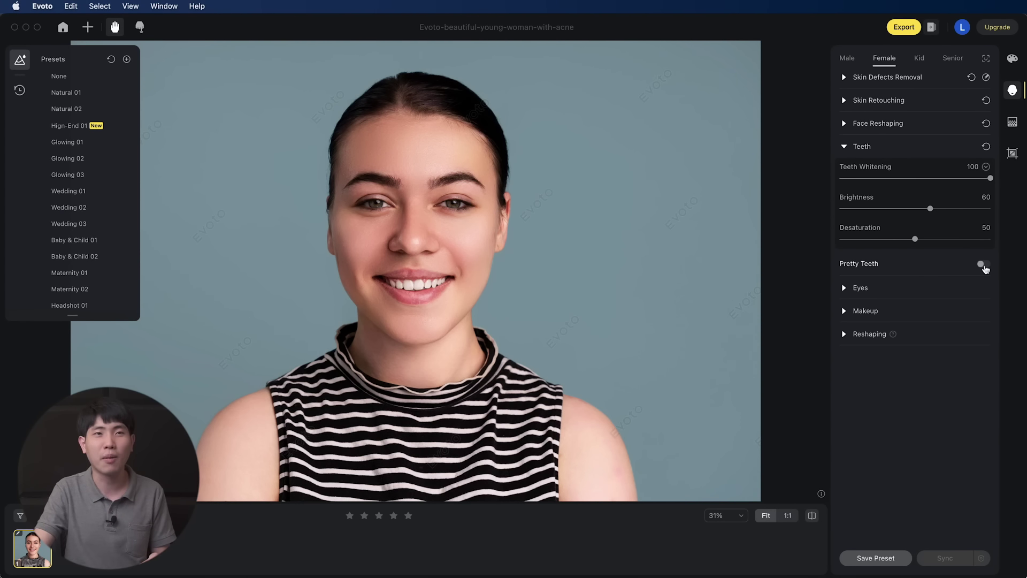
# Toggle Pretty Teeth on and off to compare, leave it on, and fit the photo.
pyautogui.click(983, 265)
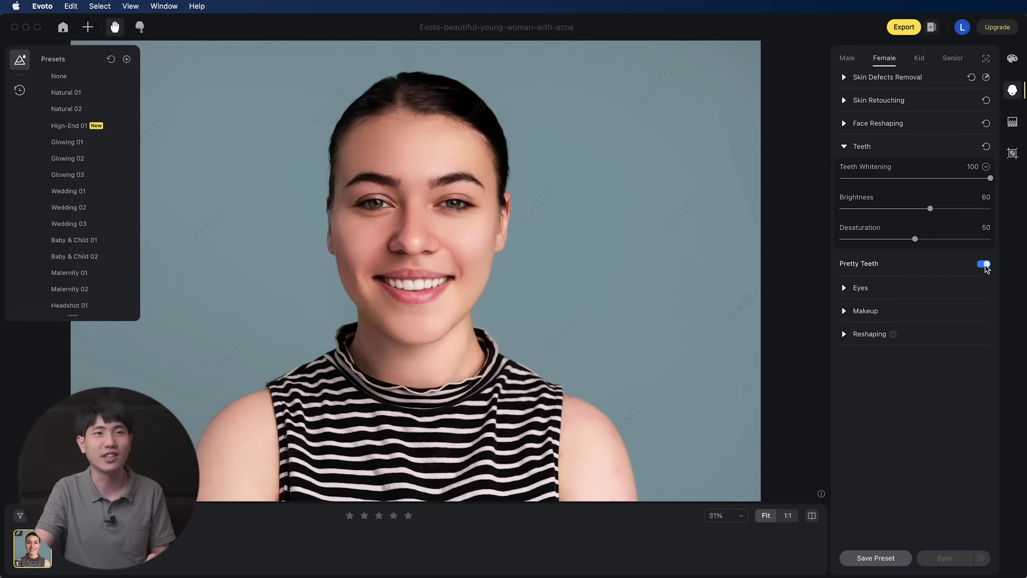
pyautogui.scroll(5, 422, 276)
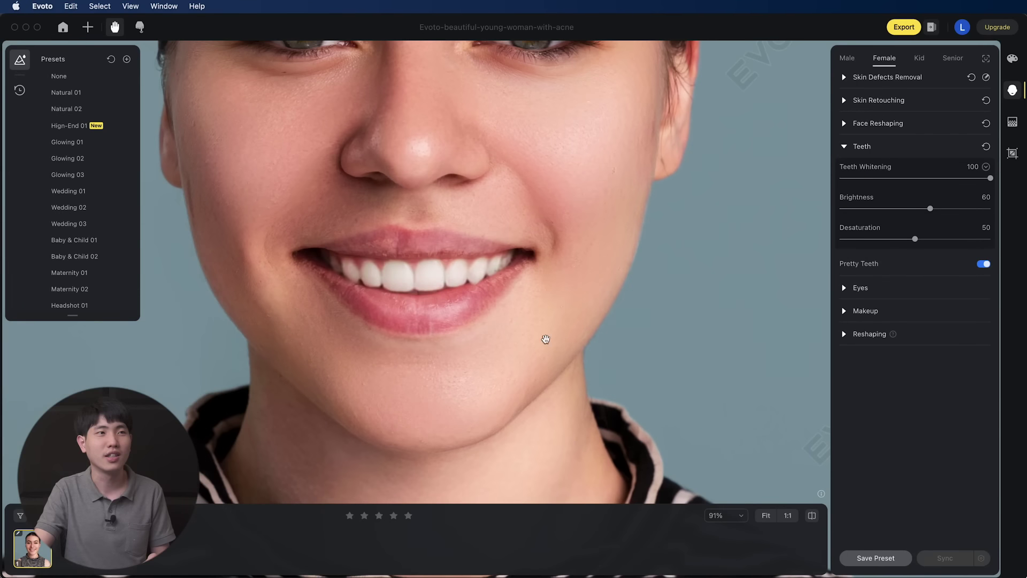
pyautogui.click(982, 264)
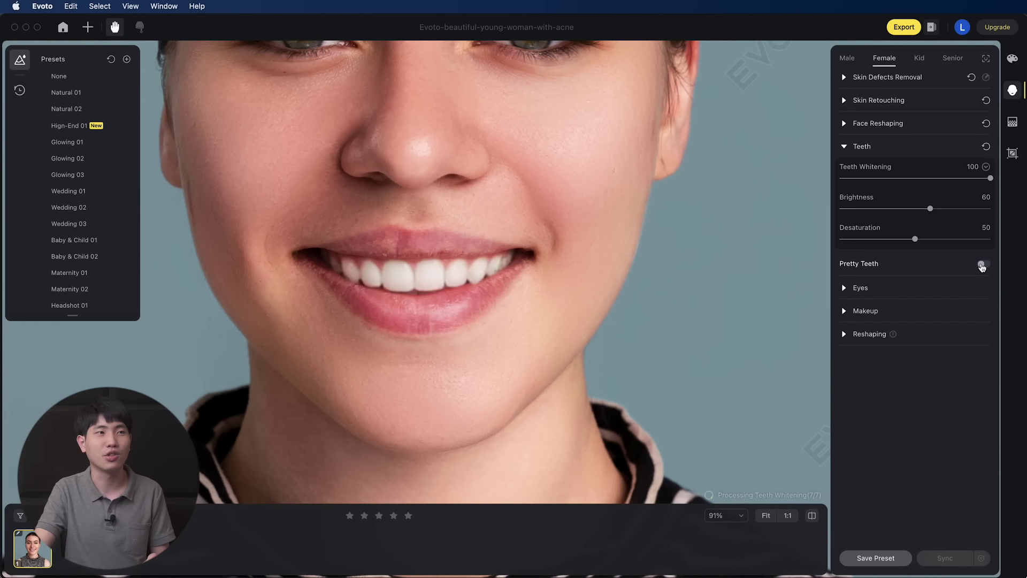
pyautogui.click(982, 264)
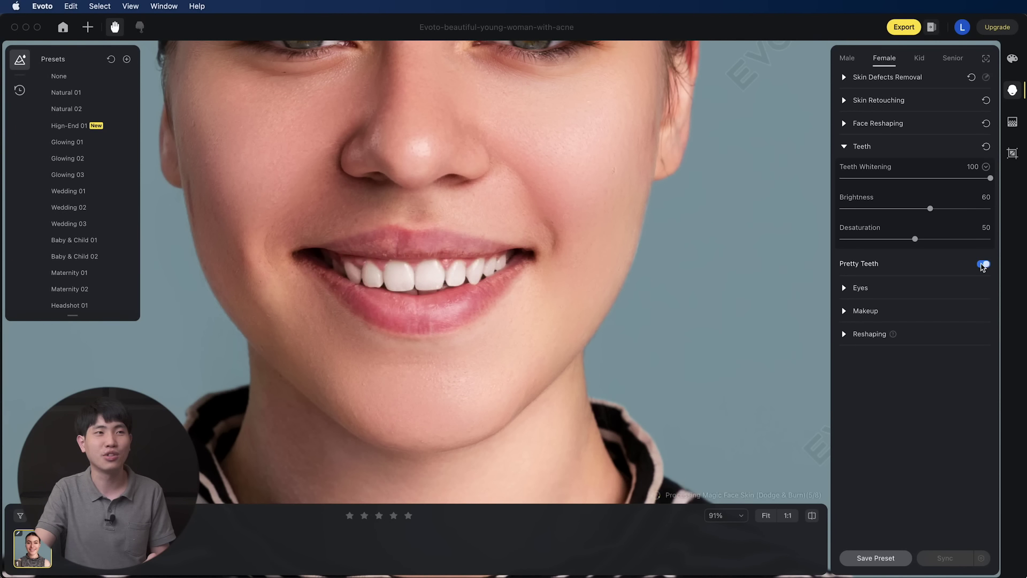
pyautogui.click(982, 264)
pyautogui.click(981, 265)
pyautogui.scroll(-5, 729, 435)
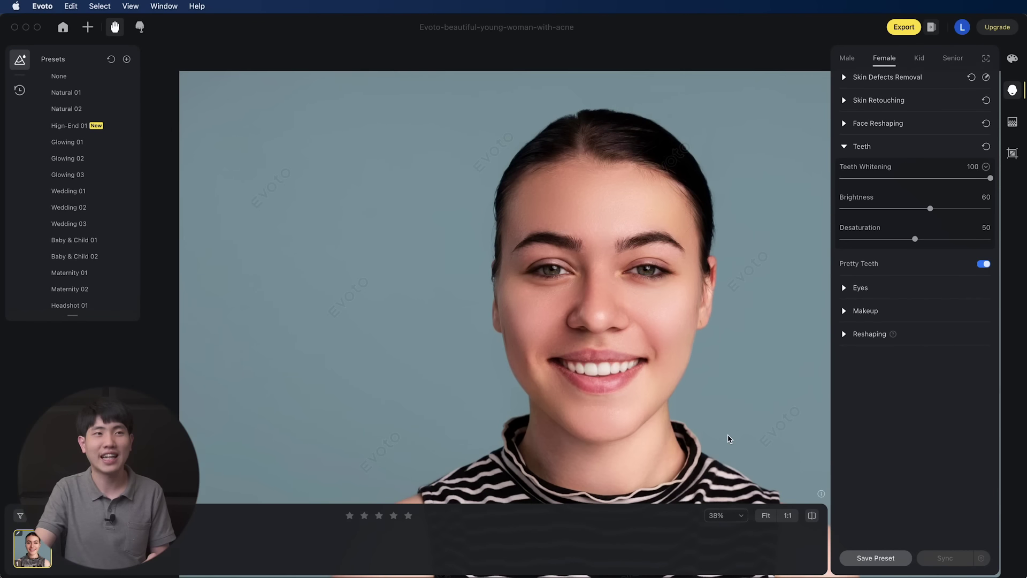
pyautogui.click(766, 516)
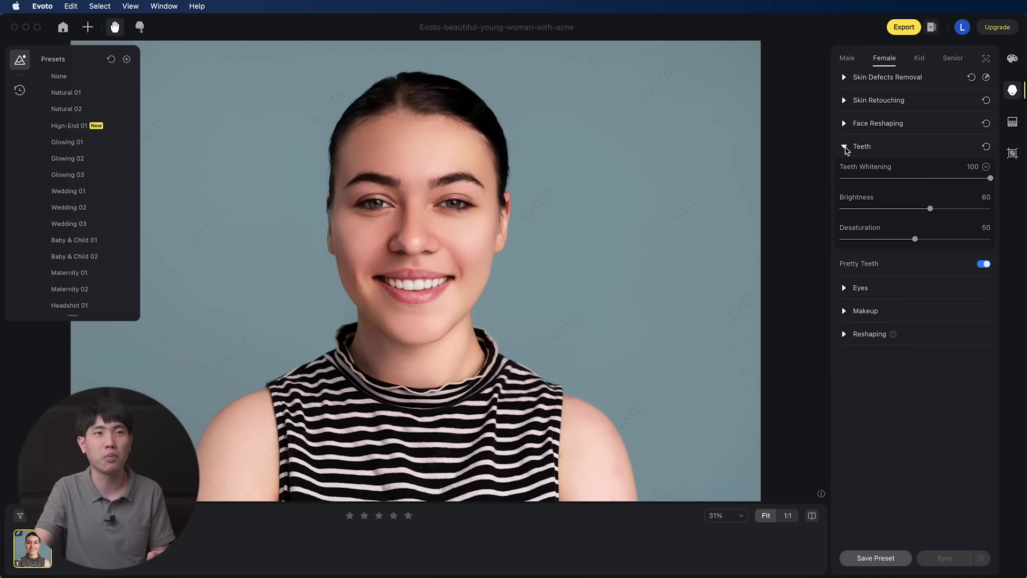
# Raise Eyes Brightness to 100, compare with undo/redo, then fold the Eyes settings away.
pyautogui.click(844, 146)
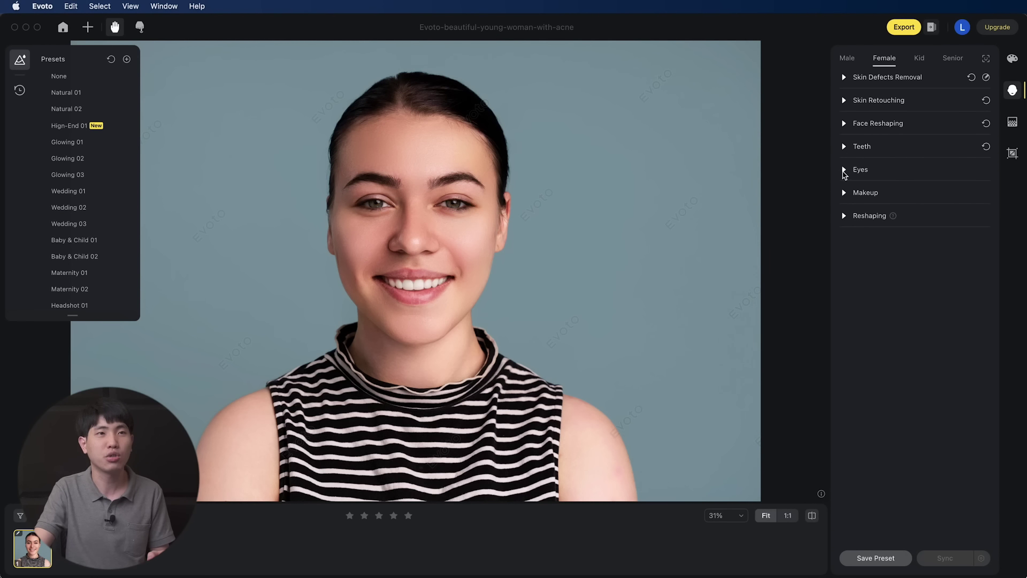
pyautogui.click(844, 169)
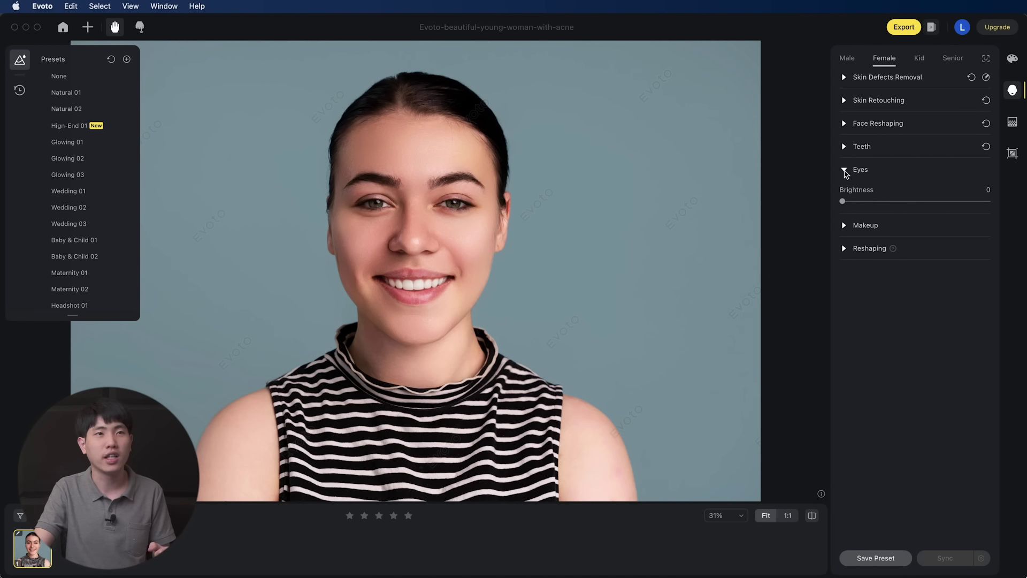
pyautogui.scroll(2, 432, 231)
pyautogui.scroll(3, 432, 231)
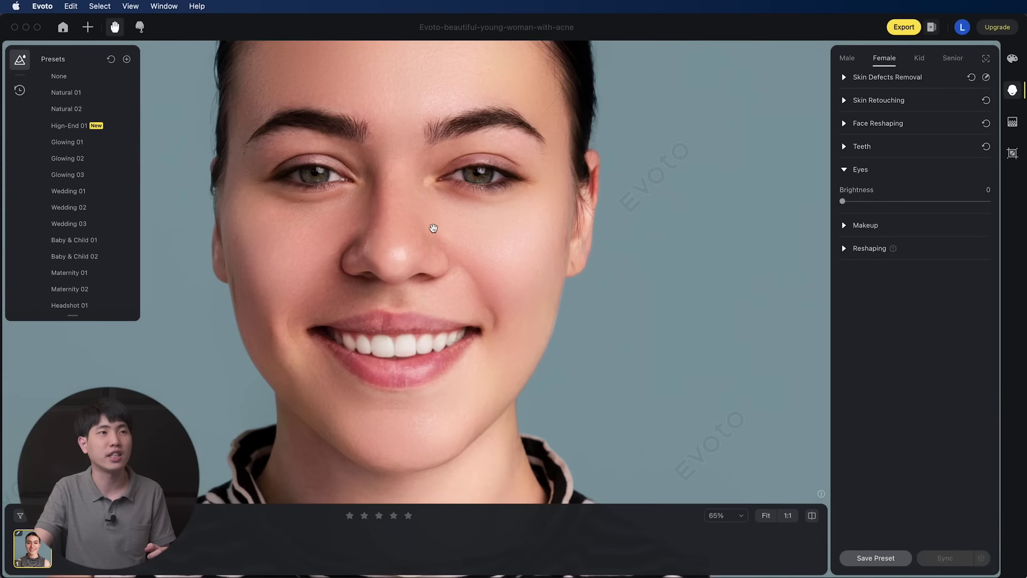
pyautogui.moveTo(843, 201); pyautogui.dragTo(990, 202)
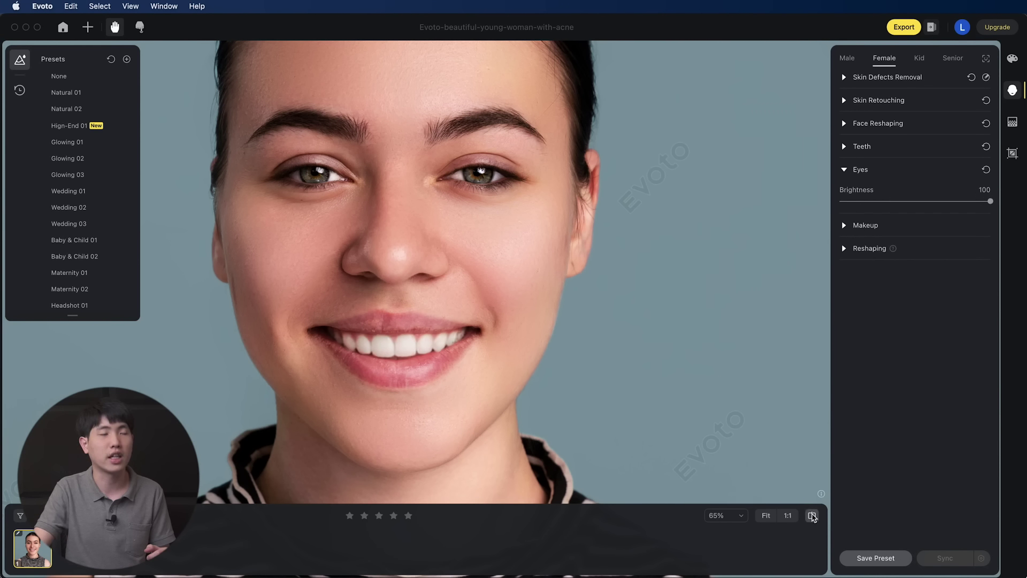
pyautogui.press('super+z')
pyautogui.press('super+z')
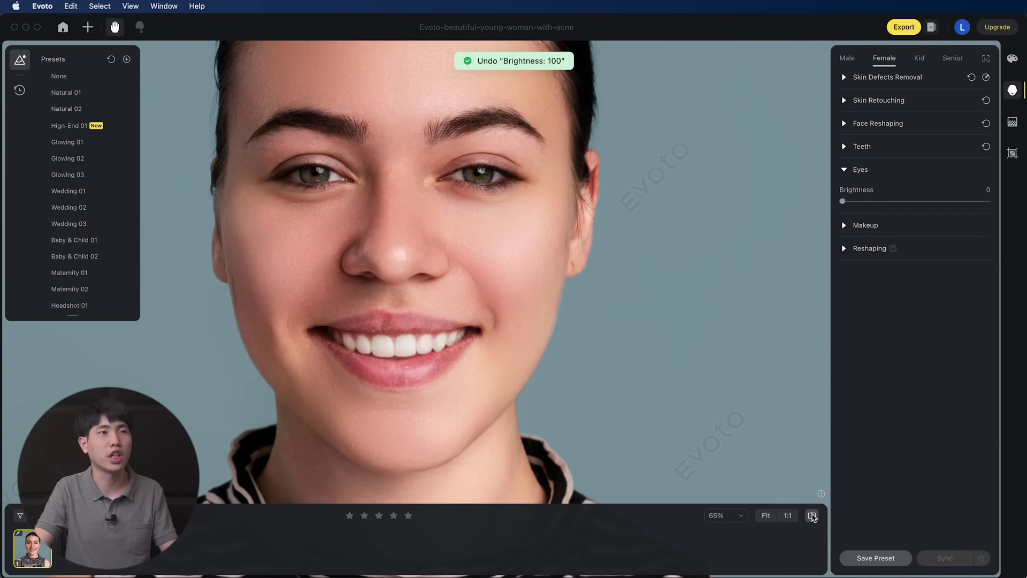
pyautogui.press('super+shift+z')
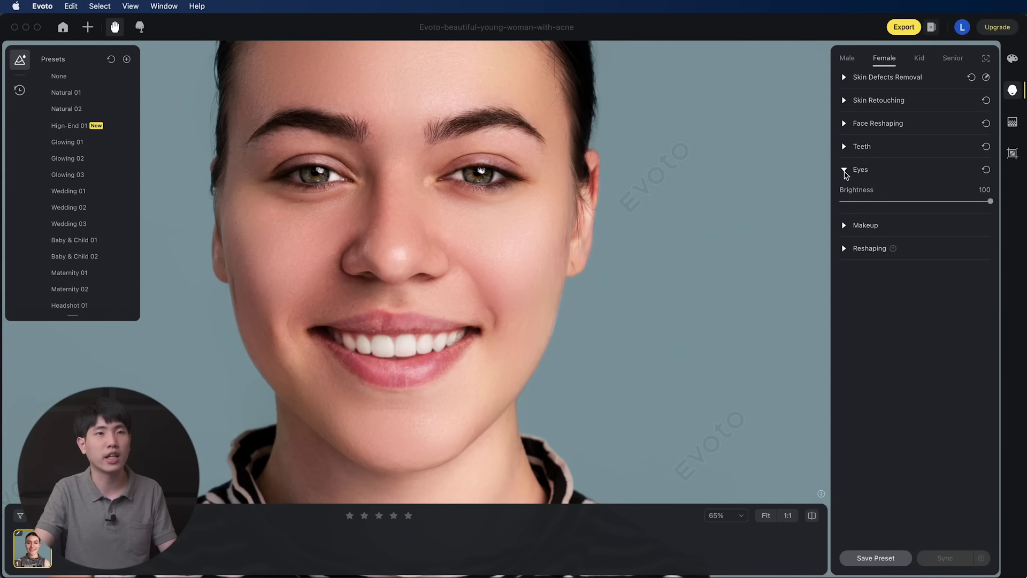
pyautogui.click(844, 170)
pyautogui.click(764, 517)
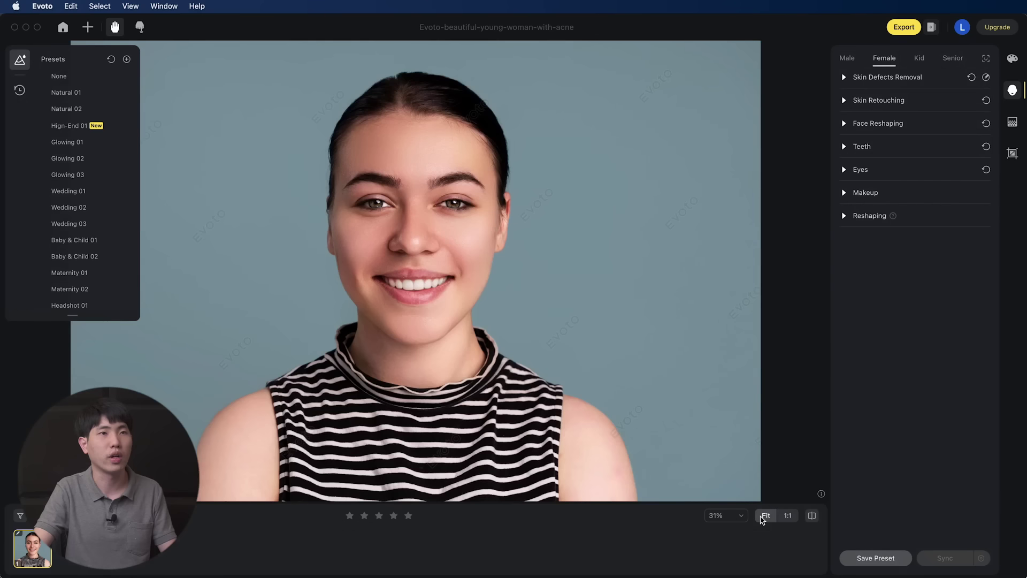
pyautogui.click(884, 62)
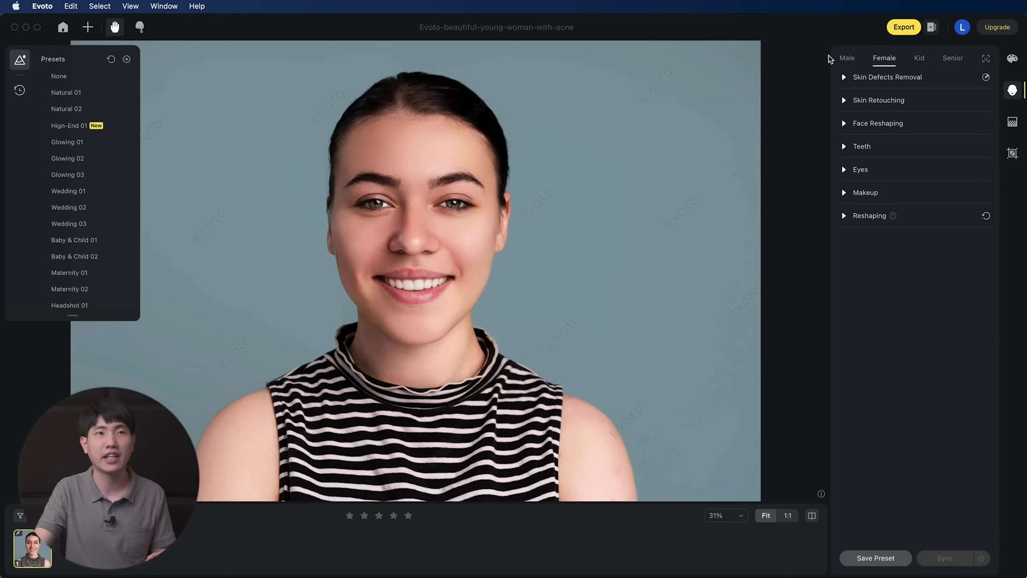
pyautogui.click(846, 59)
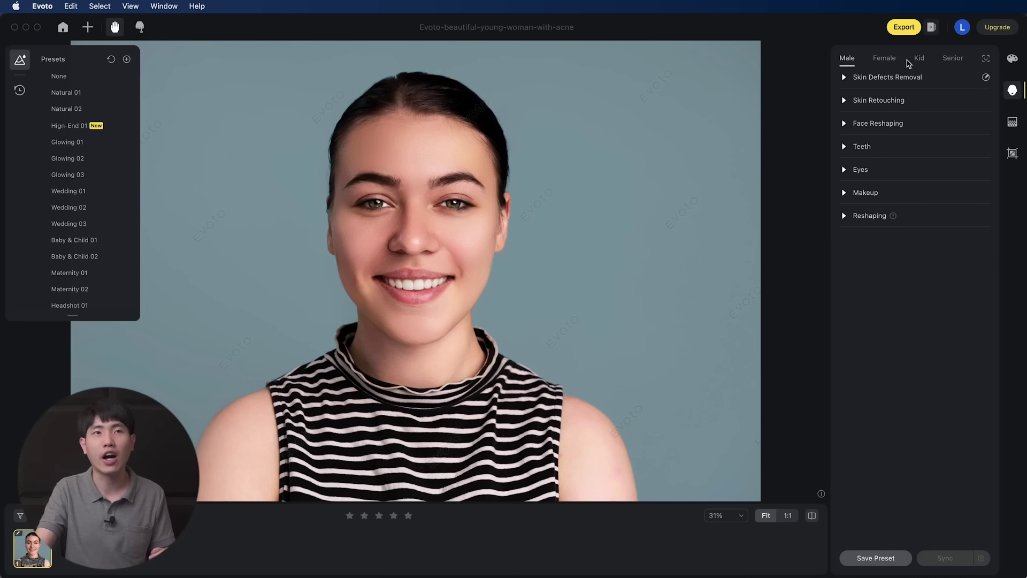
pyautogui.click(916, 61)
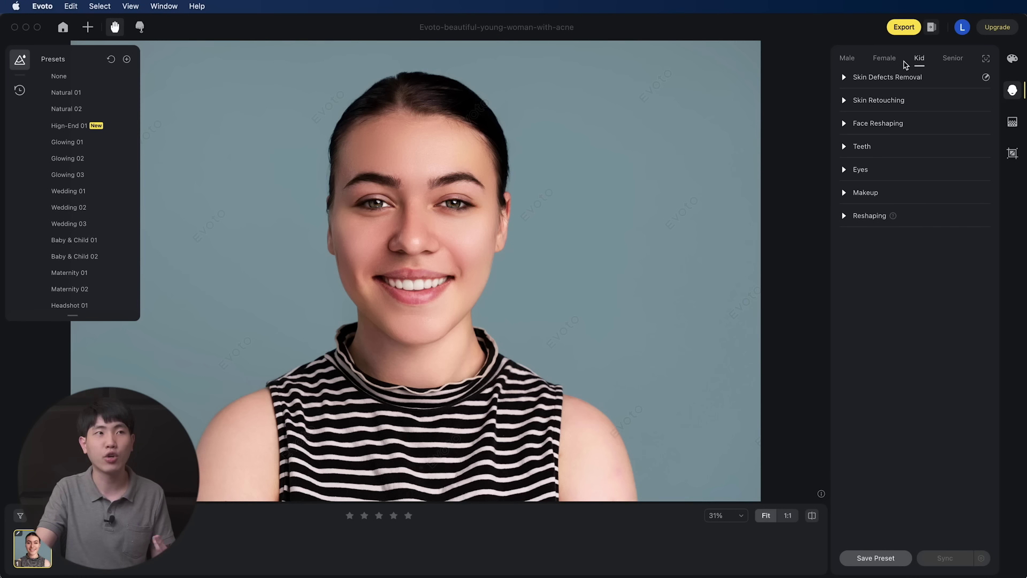
pyautogui.click(890, 63)
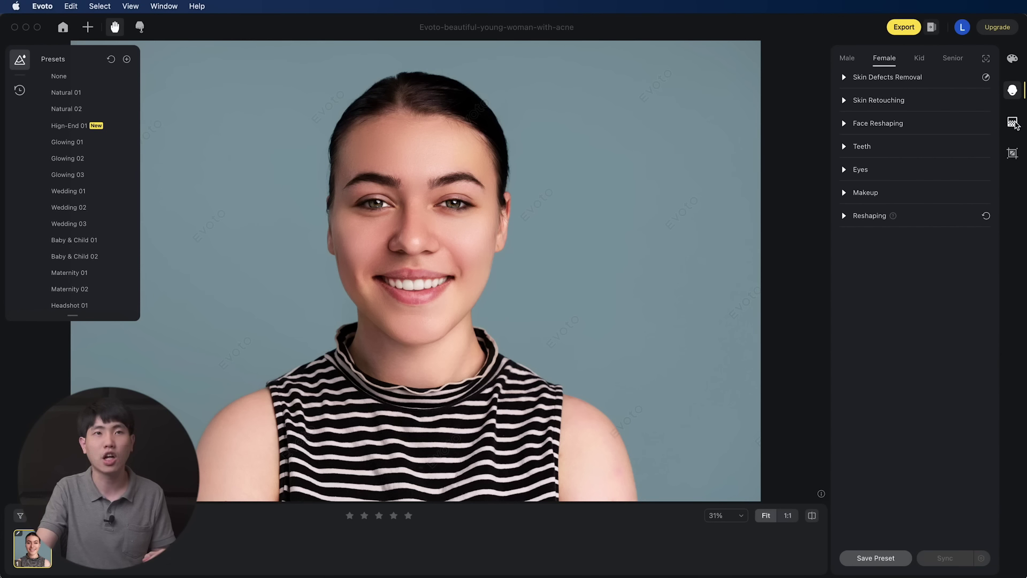
# Show Background Adjustments and drag the striped-shirt portrait in from Finder.
pyautogui.click(1013, 124)
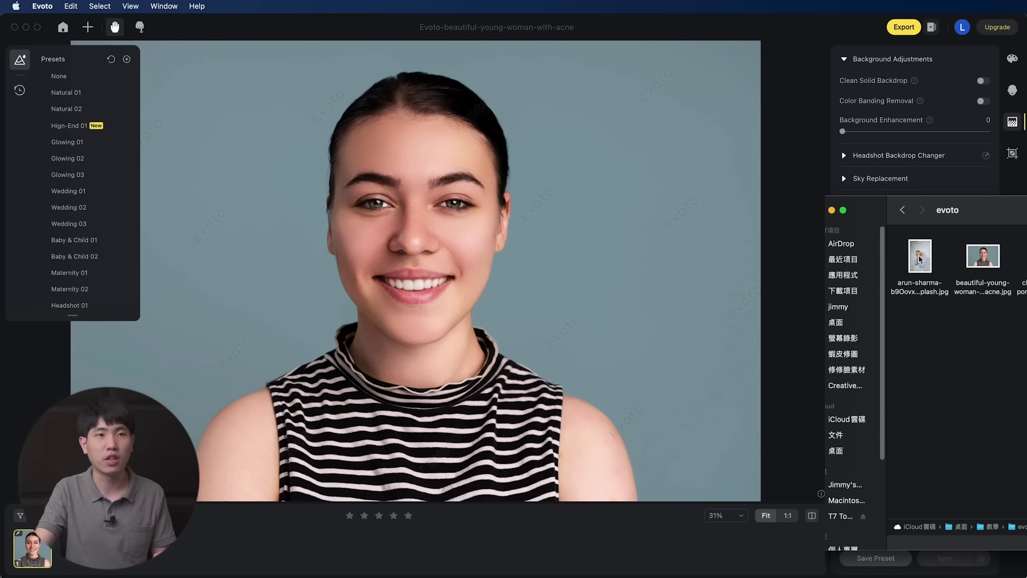
pyautogui.click(920, 258)
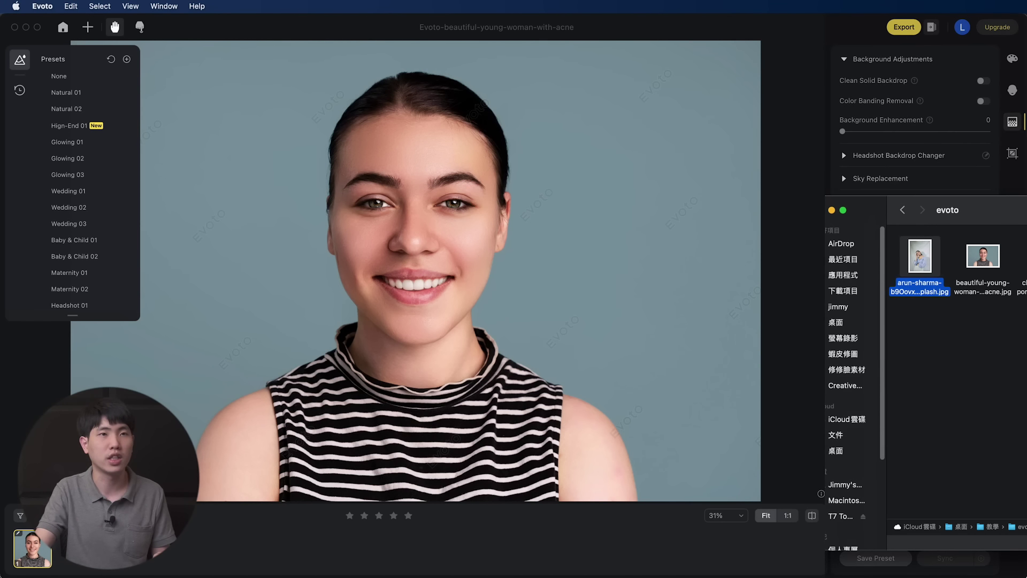
pyautogui.moveTo(920, 258); pyautogui.dragTo(843, 263)
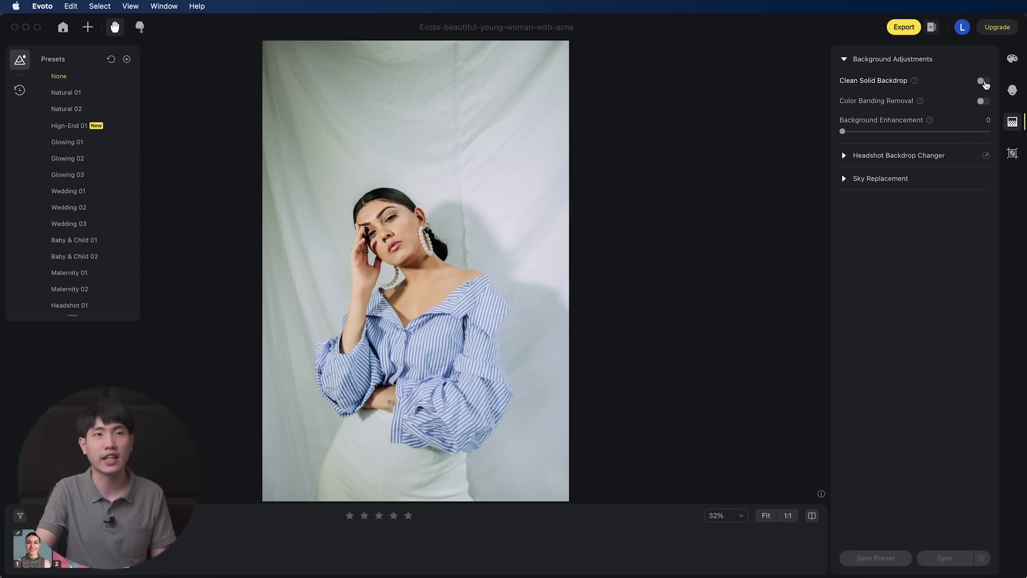
# Turn on Clean Solid Backdrop with Solid Backdrop as the type.
pyautogui.click(984, 81)
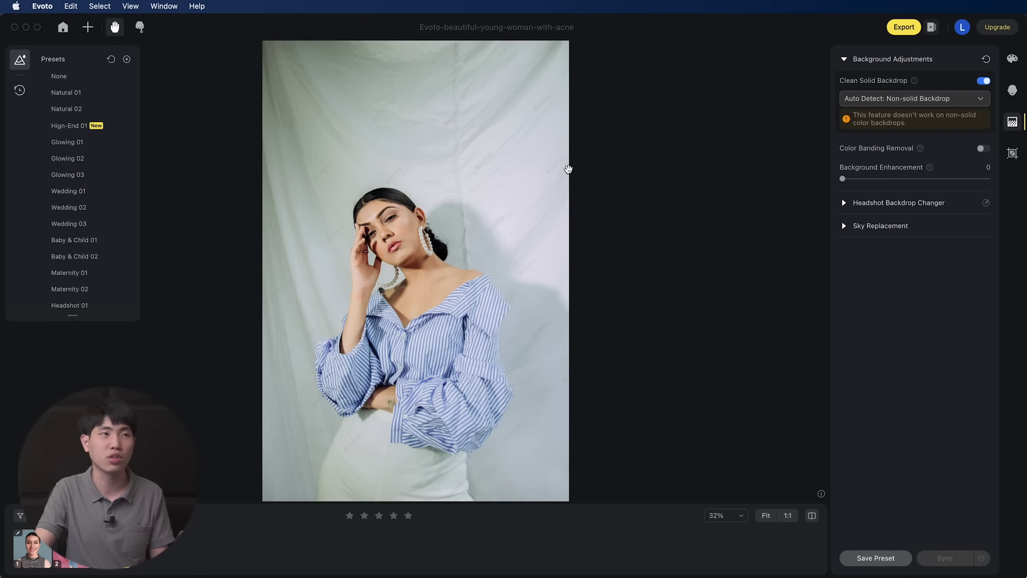
pyautogui.click(947, 100)
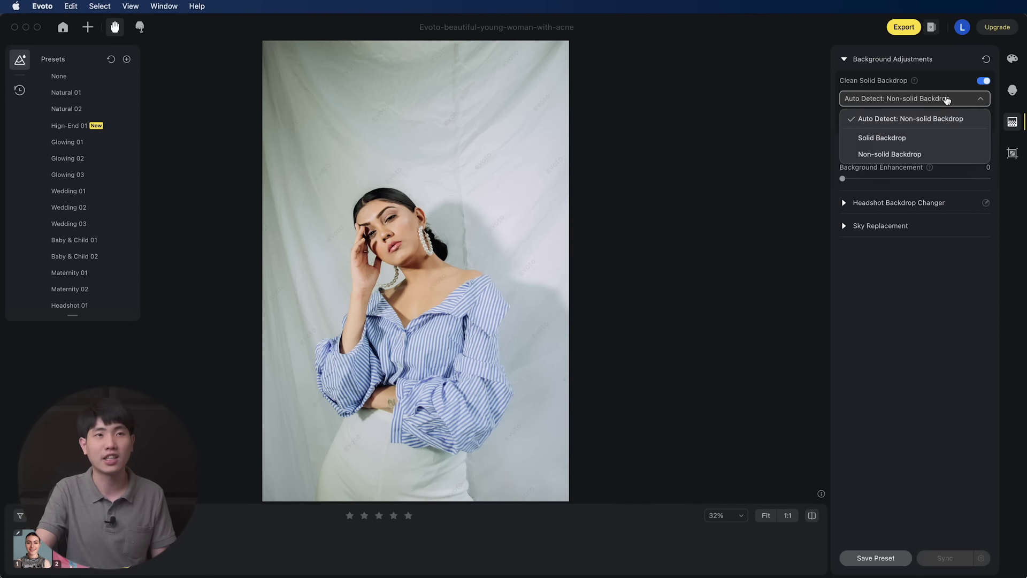
pyautogui.click(914, 140)
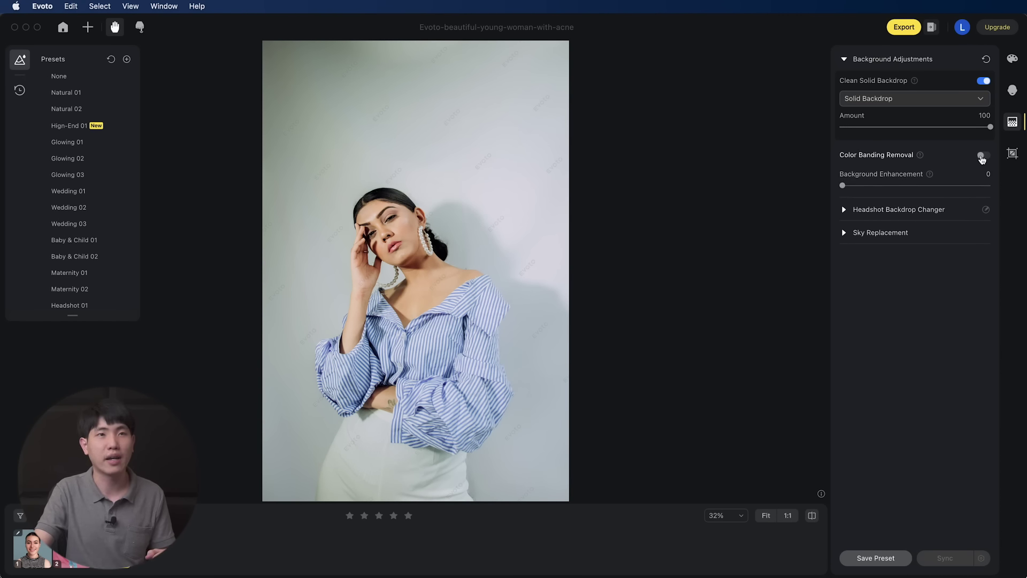
# Turn on Color Banding Removal set to Solid Backdrop.
pyautogui.click(983, 156)
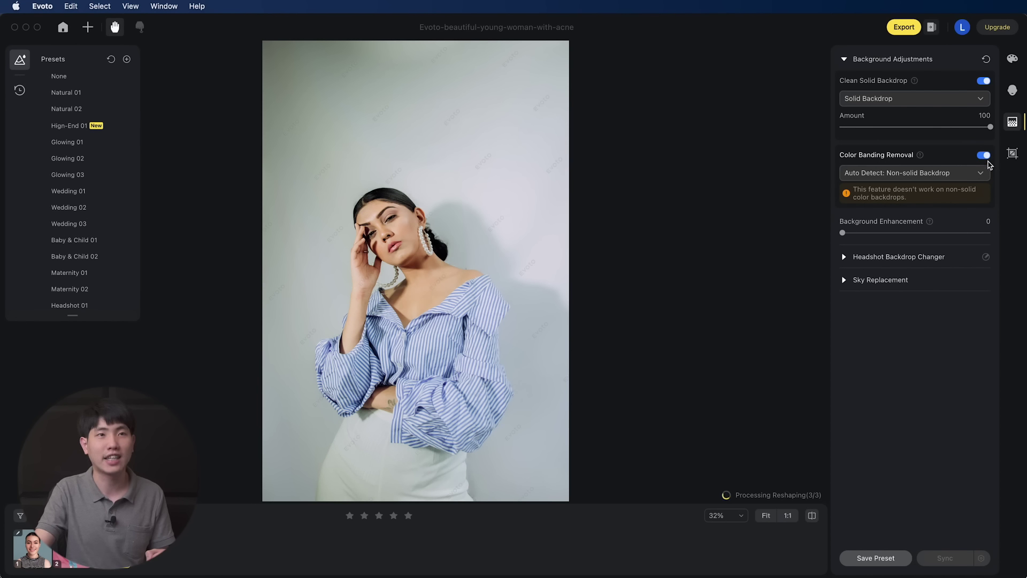
pyautogui.click(981, 173)
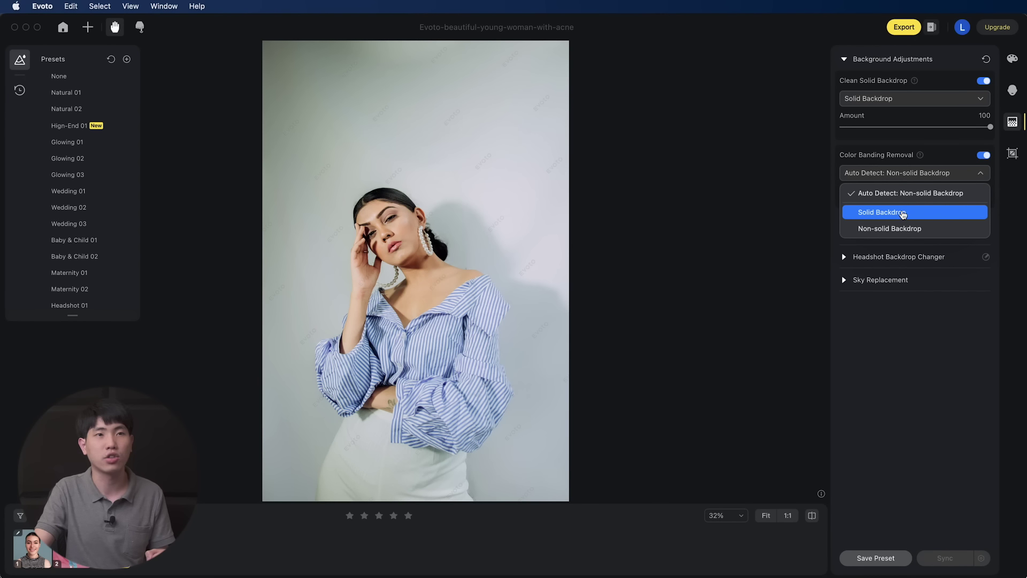
pyautogui.click(903, 213)
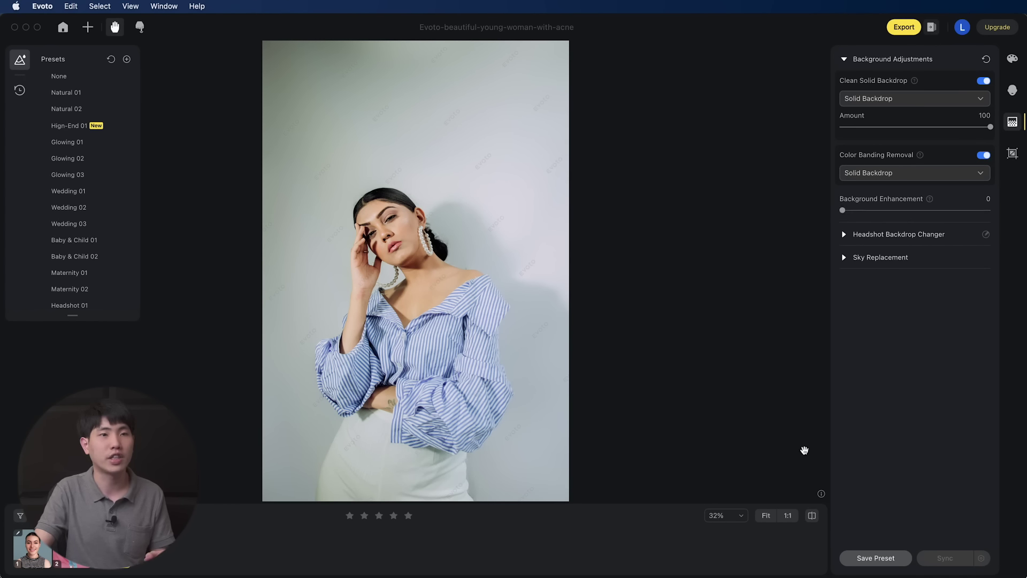
# Compare the original and cleaned backdrop while panning, then fit the whole portrait in view.
pyautogui.scroll(5, 413, 206)
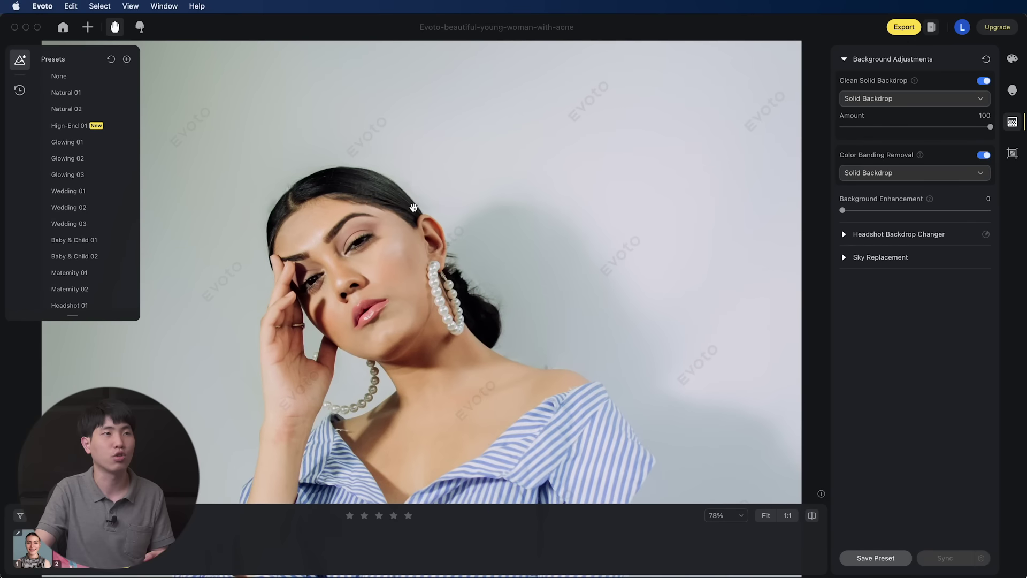
pyautogui.scroll(-2, 428, 214)
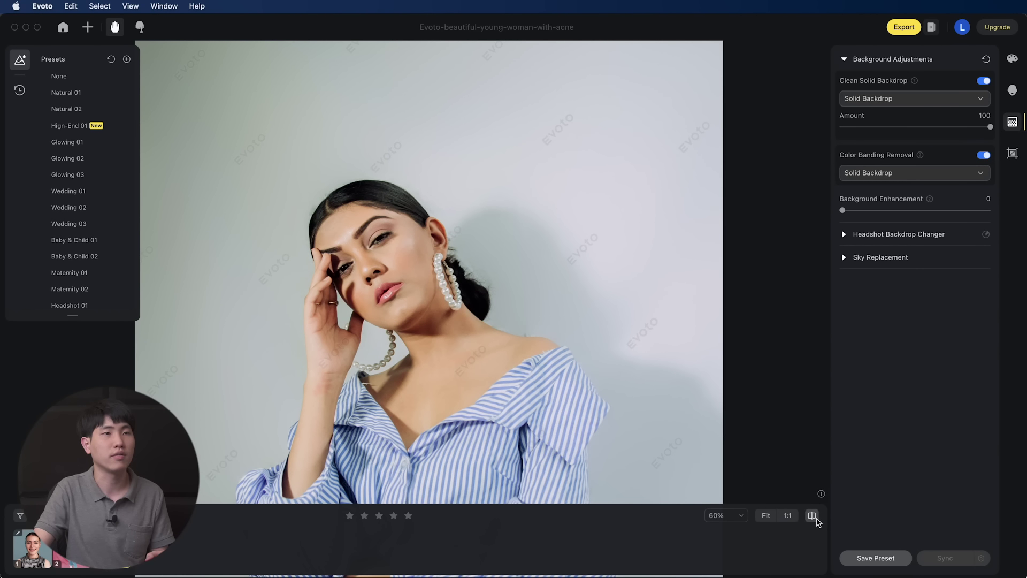
pyautogui.click(812, 515)
pyautogui.moveTo(532, 246)
pyautogui.mouseDown()
pyautogui.moveTo(534, 298)
pyautogui.moveTo(599, 232)
pyautogui.mouseUp()
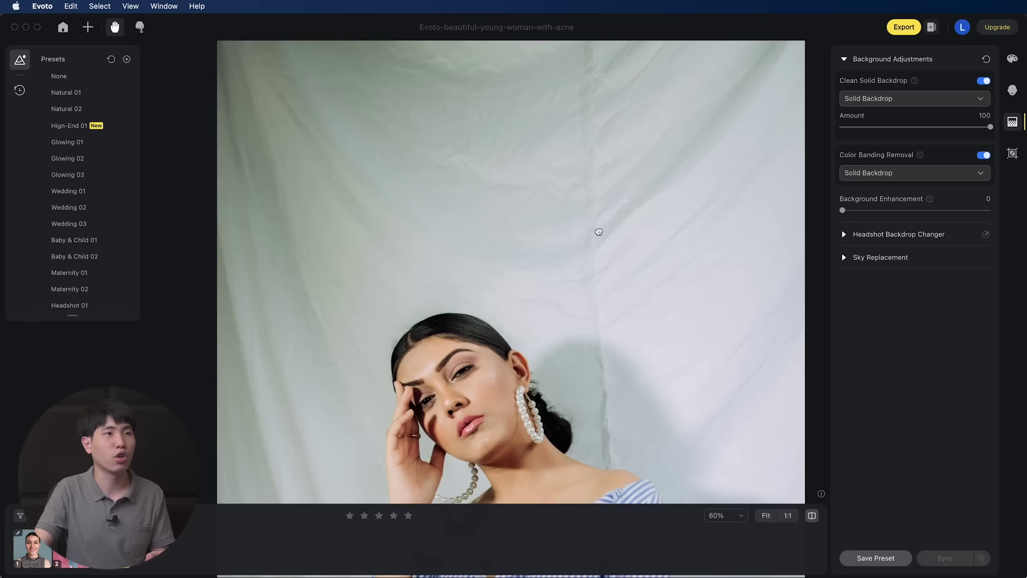
pyautogui.scroll(-4, 599, 231)
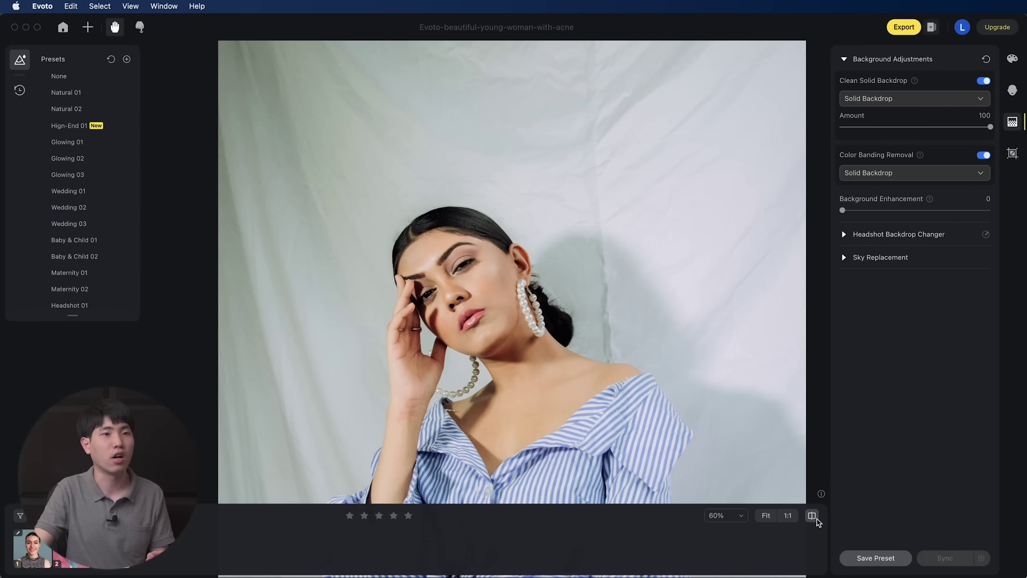
pyautogui.click(813, 517)
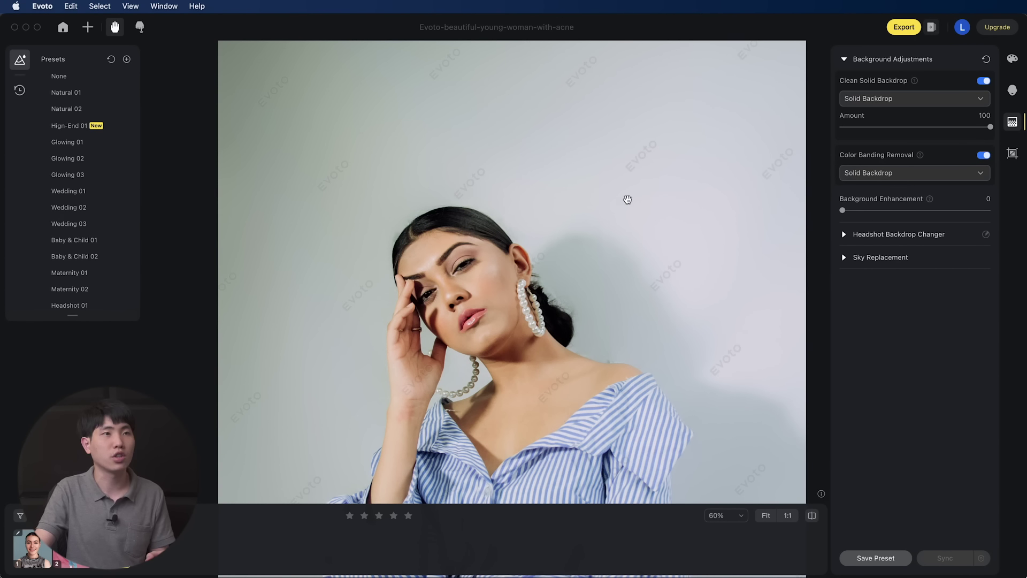
pyautogui.moveTo(769, 452); pyautogui.dragTo(588, 319)
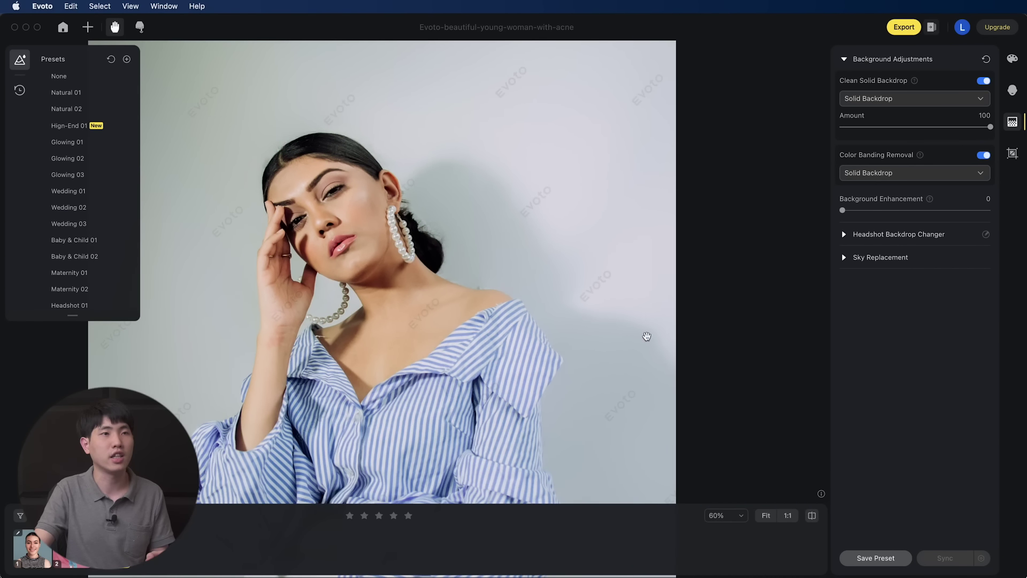
pyautogui.click(812, 517)
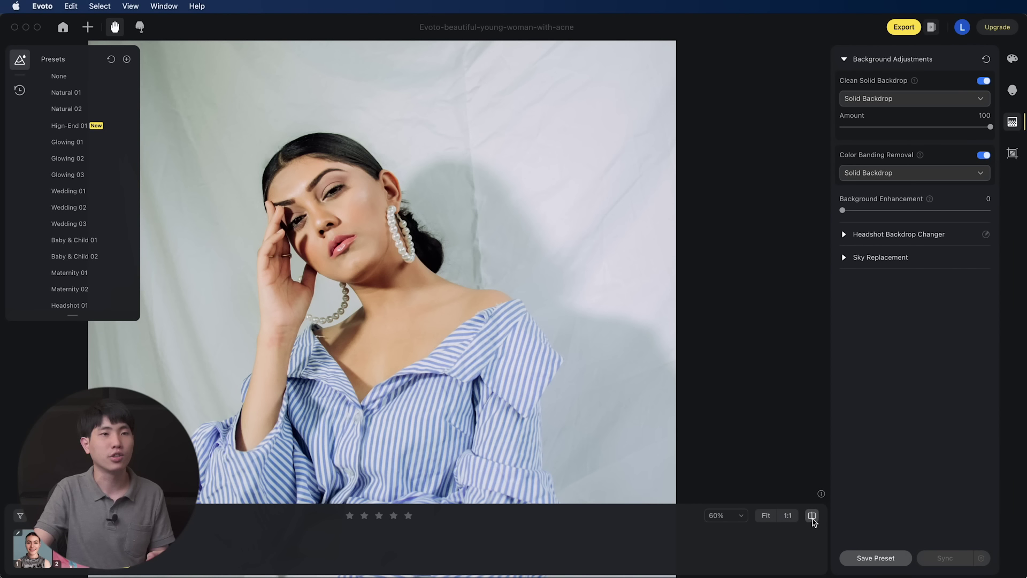
pyautogui.click(812, 517)
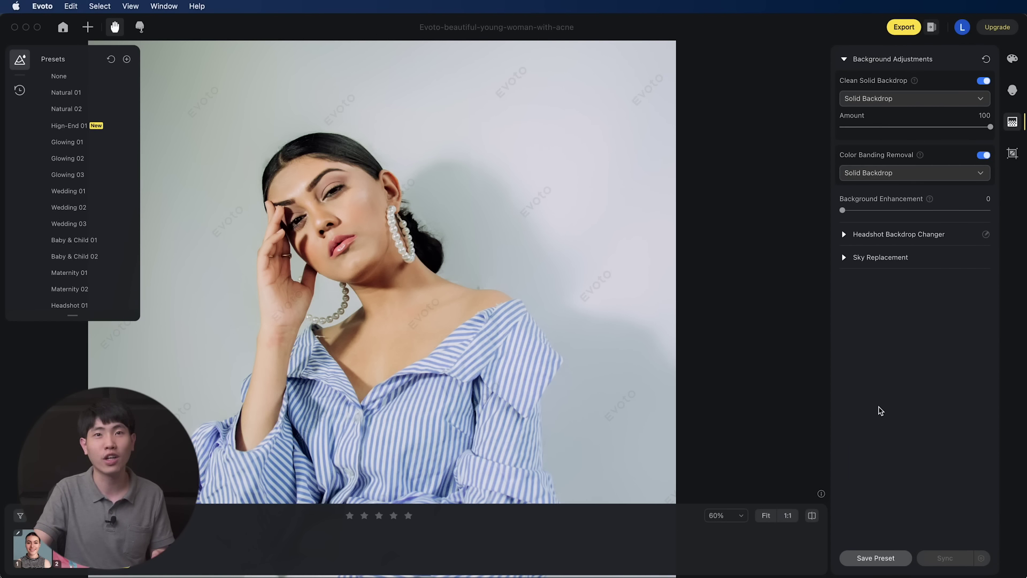
pyautogui.press('super+0')
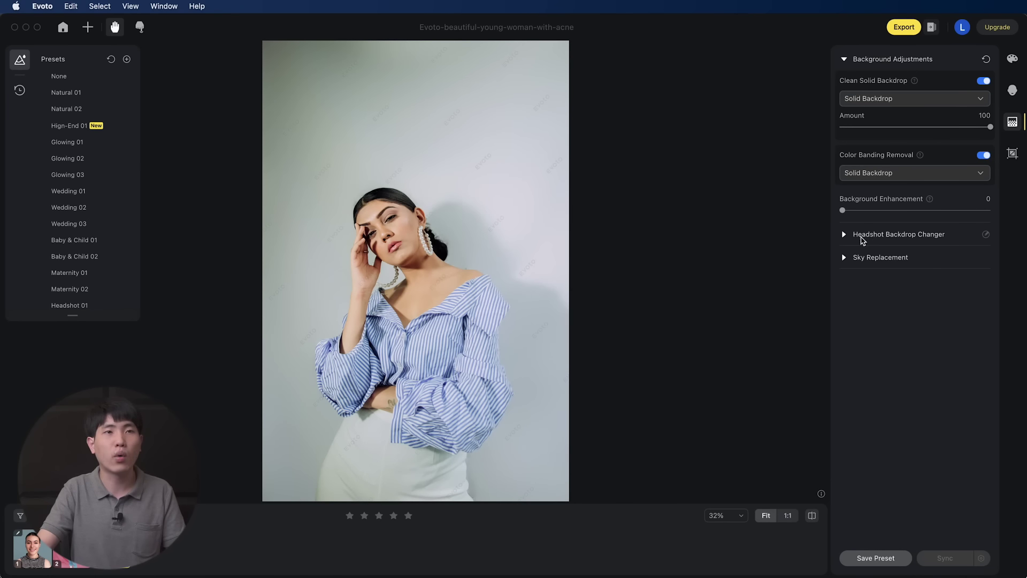
# Change the backdrop via Headshot Backdrop Changer to Red01, then Blue05, and import another photo.
pyautogui.click(844, 235)
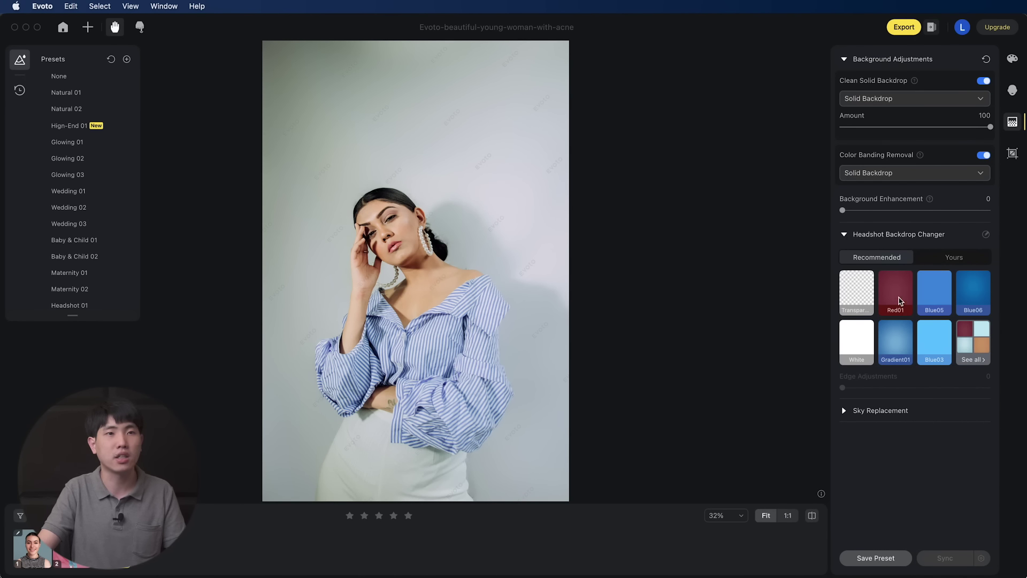
pyautogui.click(899, 293)
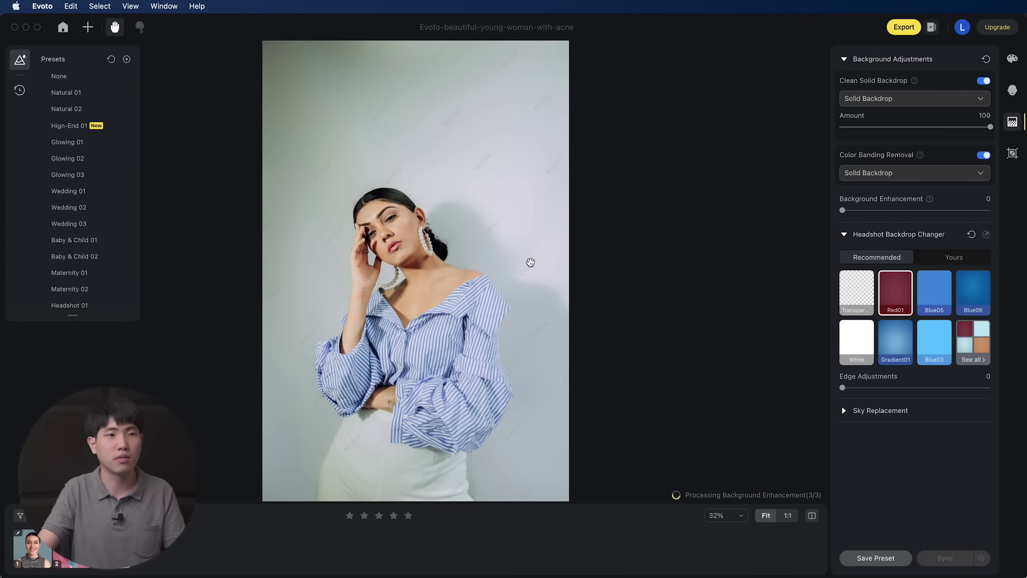
pyautogui.click(932, 292)
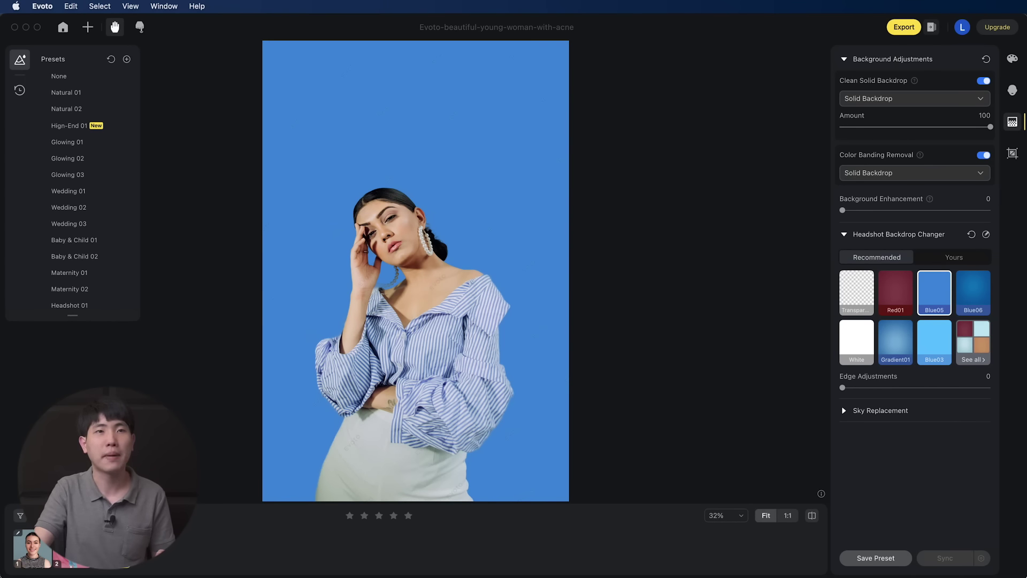
pyautogui.moveTo(1018, 287); pyautogui.dragTo(614, 360)
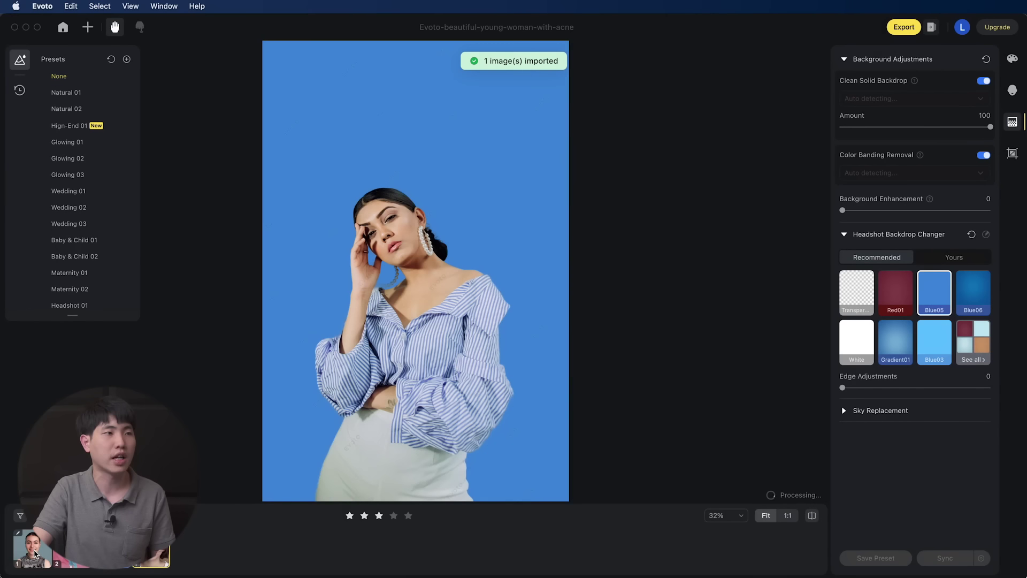
# Save photo 1's edits as preset 人像瑕疵處理 in group 人像, excluding colour adjustments.
pyautogui.click(34, 554)
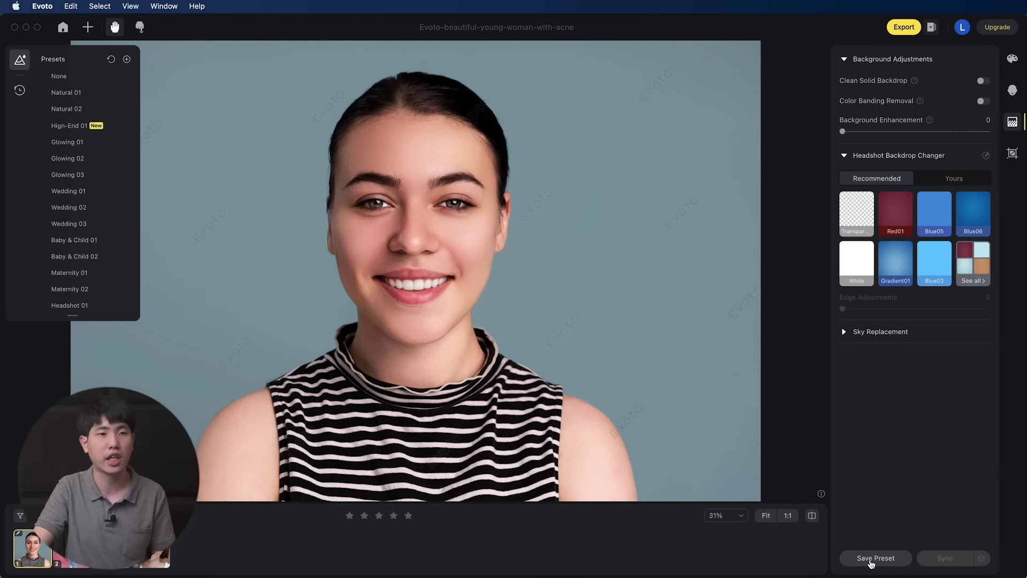
pyautogui.click(870, 560)
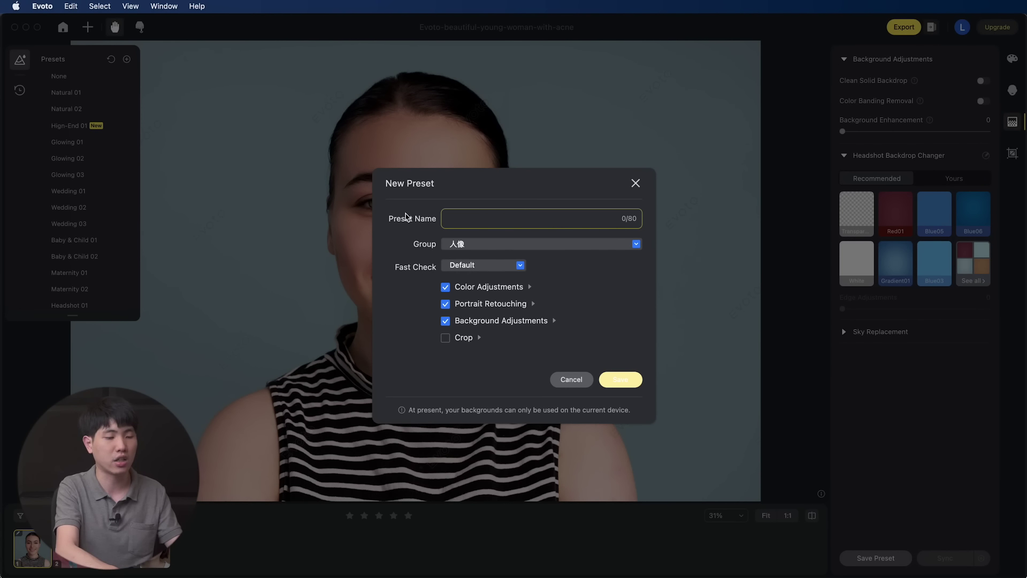
pyautogui.write('人像T')
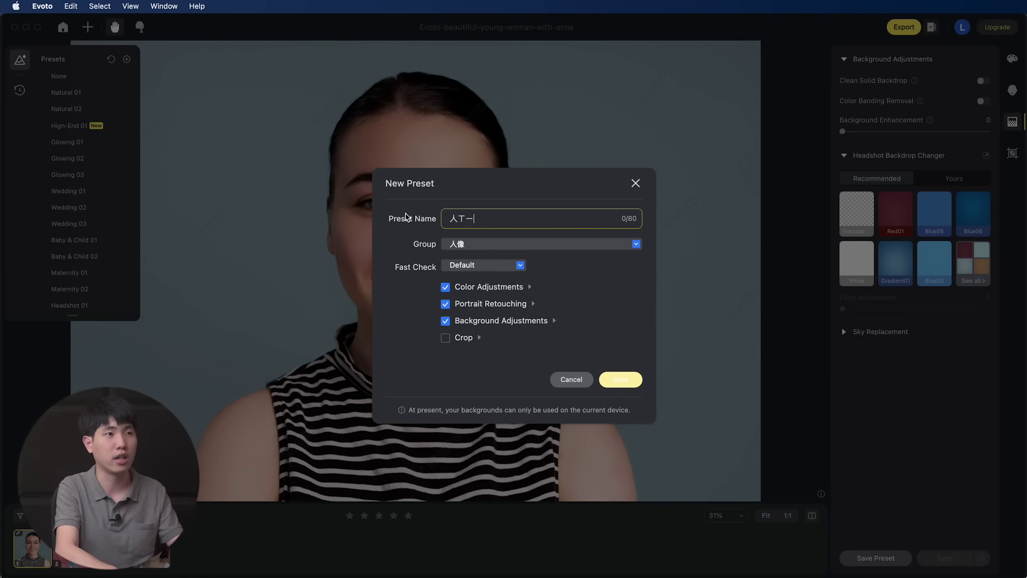
pyautogui.write('瑕疵處理')
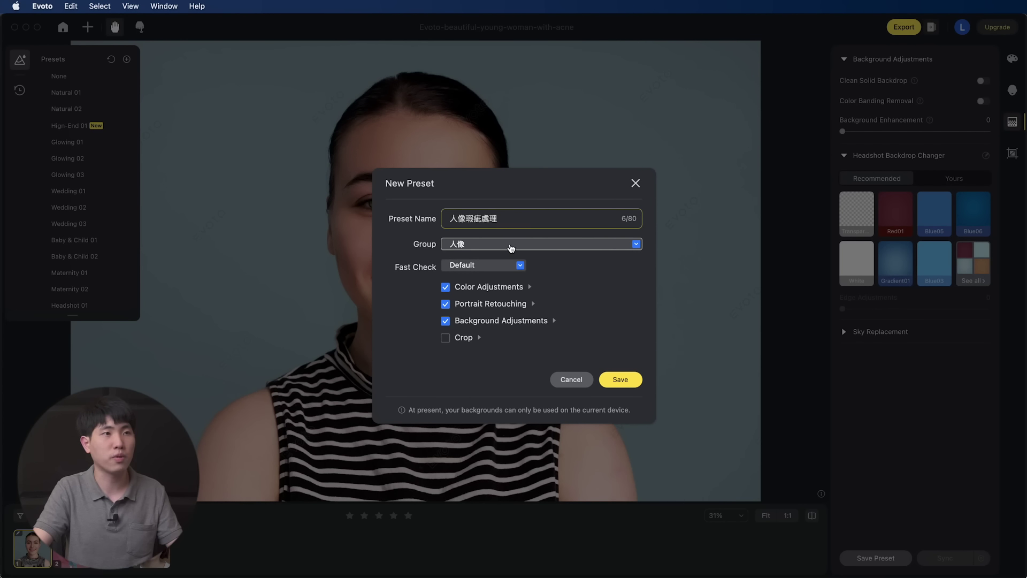
pyautogui.click(510, 249)
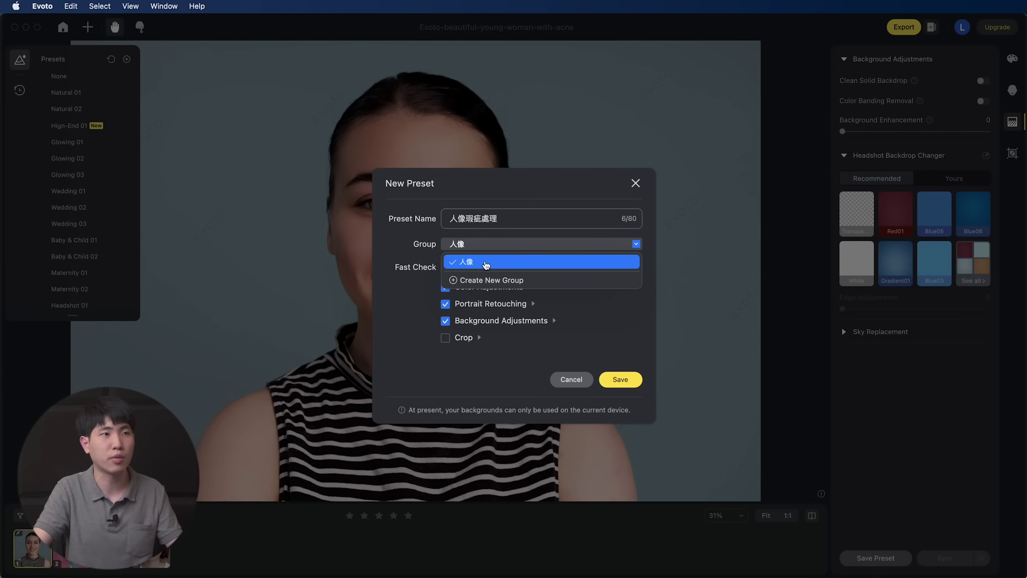
pyautogui.click(486, 263)
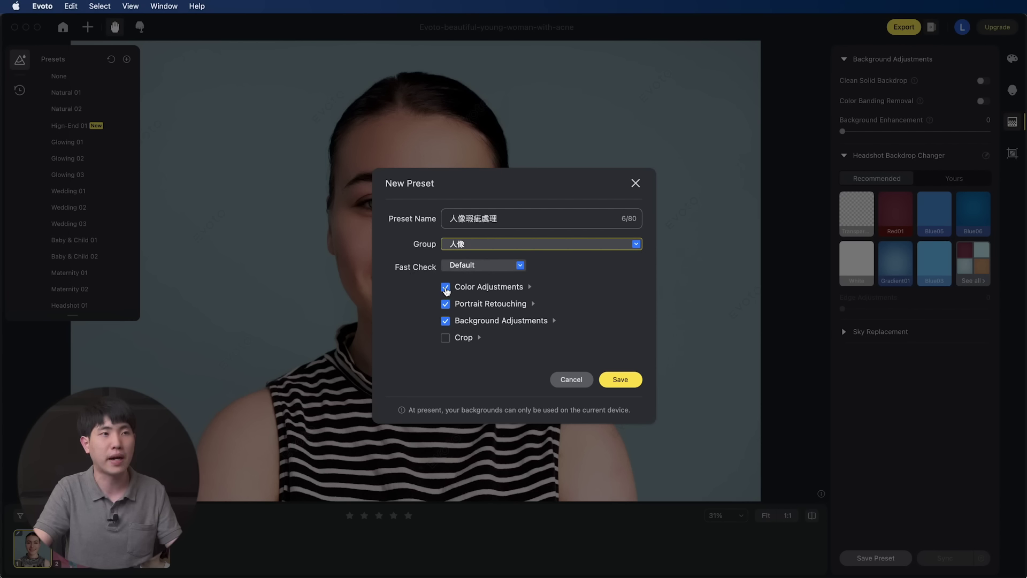
pyautogui.click(445, 287)
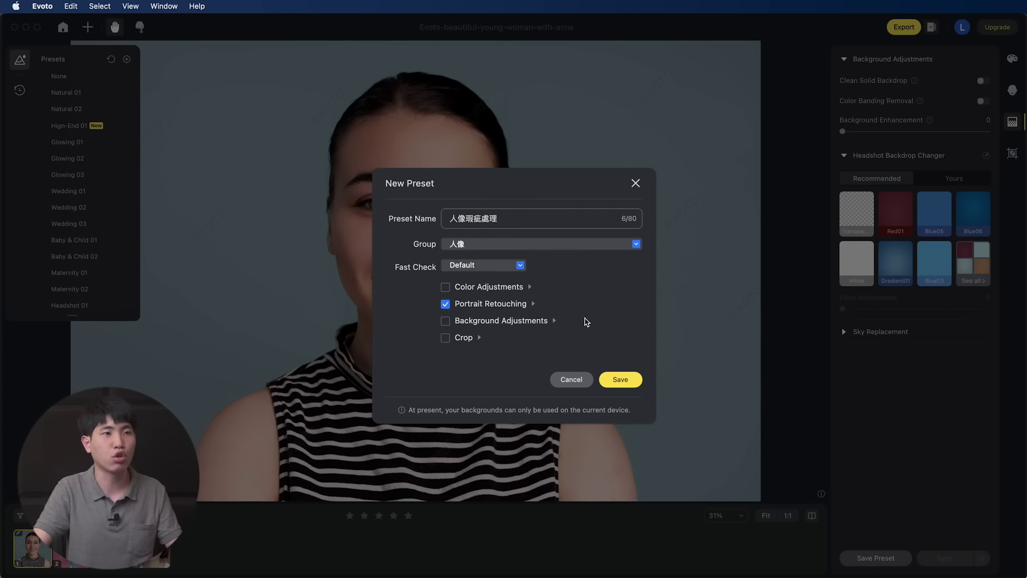
pyautogui.click(626, 381)
pyautogui.click(627, 382)
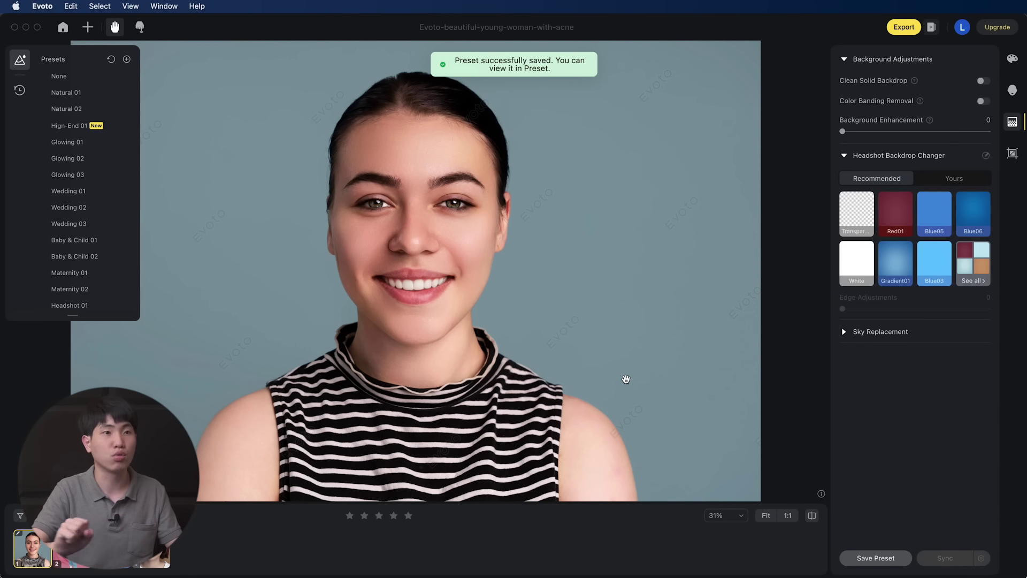
# Apply the 人像瑕疵處理 preset to the red-haired woman's photo and compare before/after.
pyautogui.press('Right')
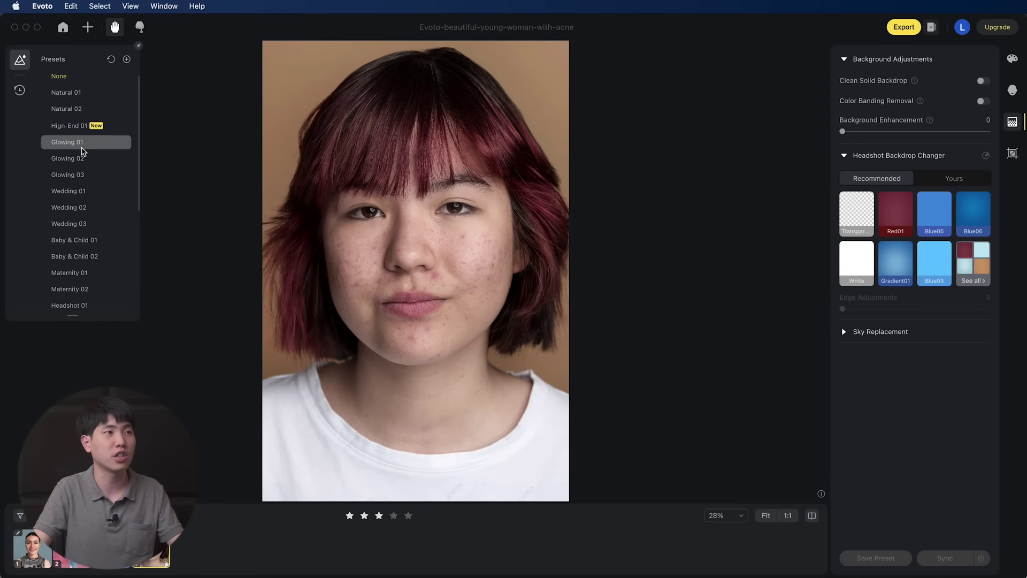
pyautogui.scroll(-5, 83, 155)
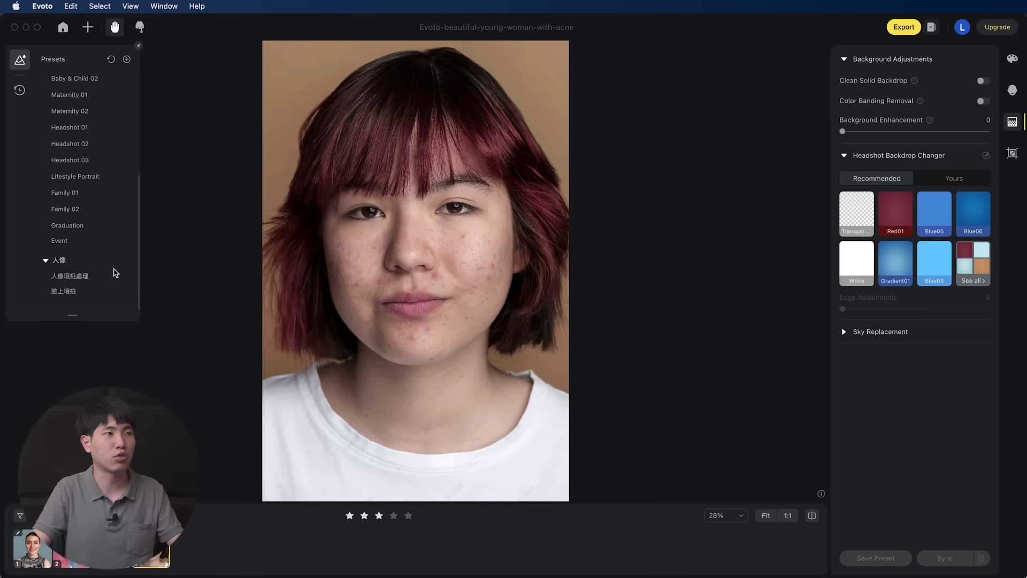
pyautogui.click(85, 276)
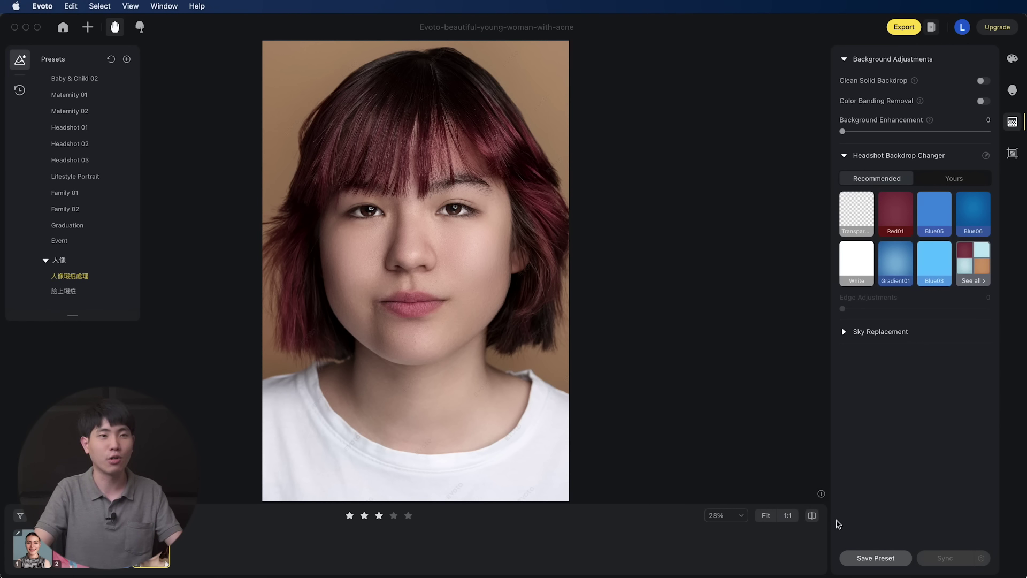
pyautogui.click(812, 515)
pyautogui.click(814, 517)
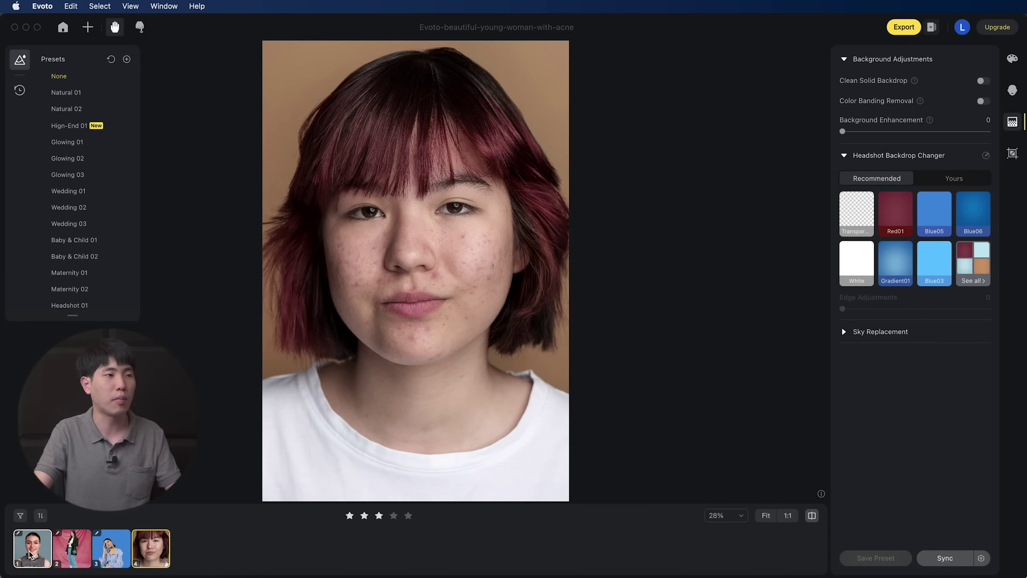
# Sync photo 1's settings to the red-haired portrait and check its retouched skin.
pyautogui.click(29, 555)
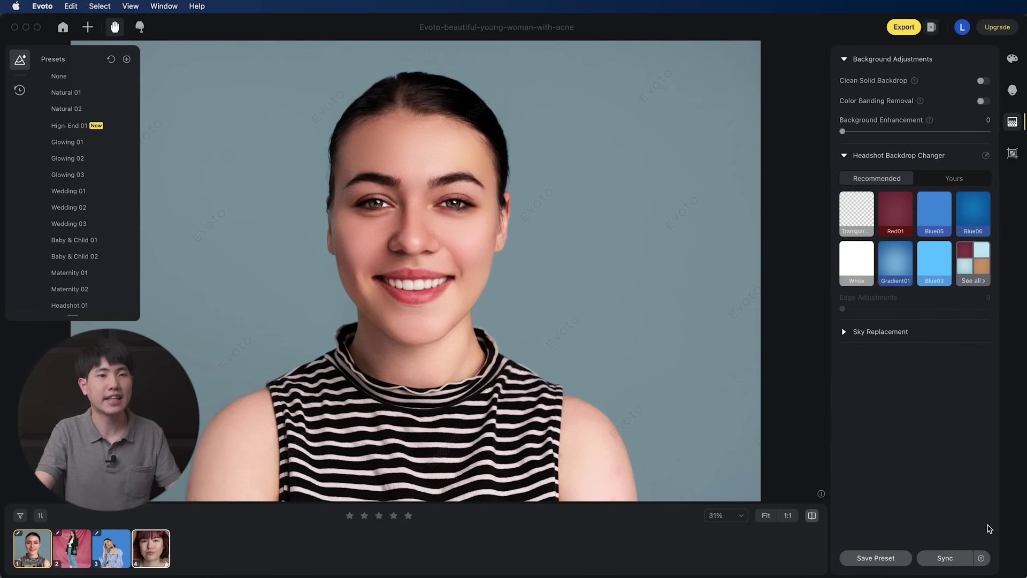
pyautogui.click(957, 559)
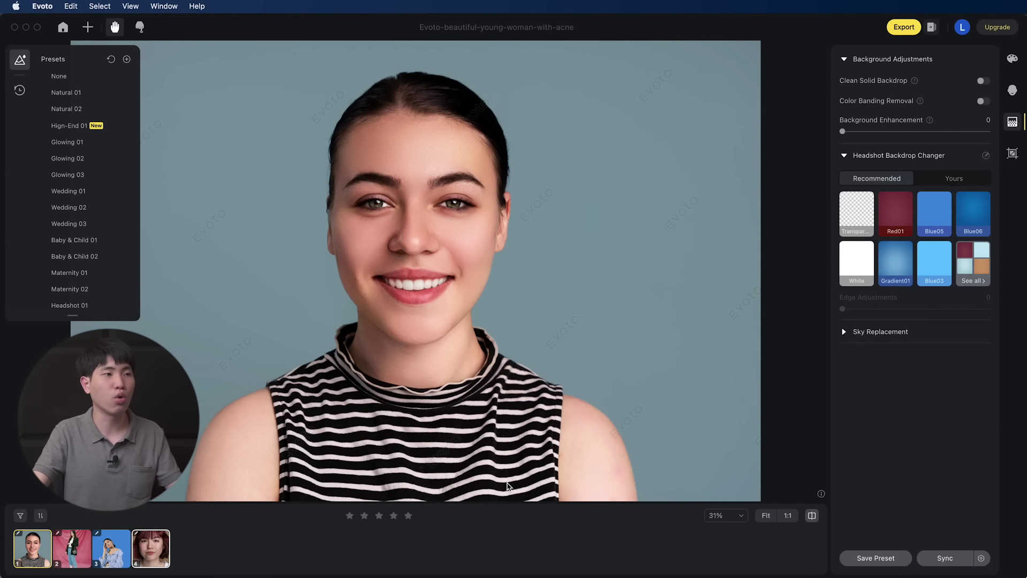
pyautogui.click(153, 550)
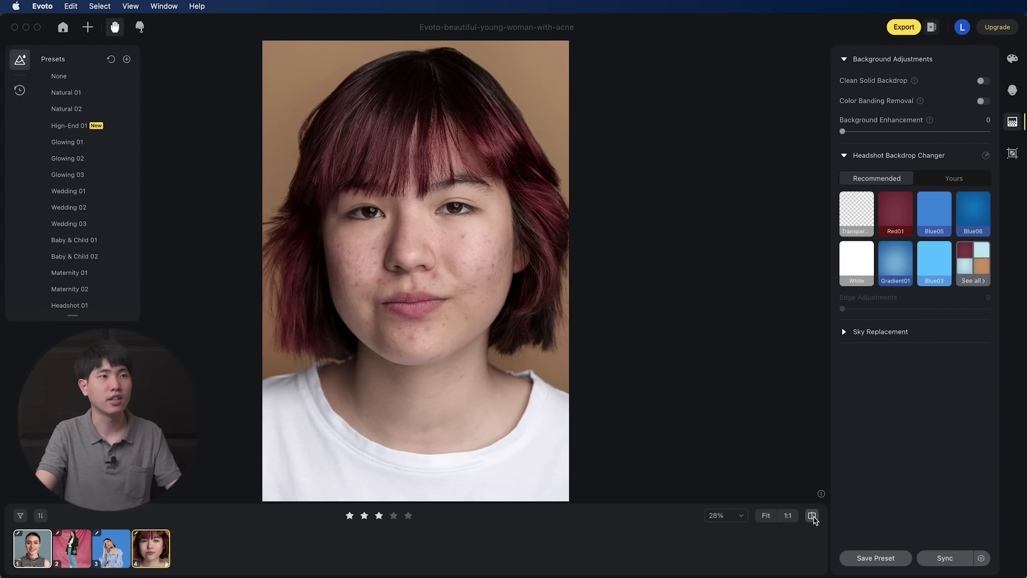
pyautogui.click(812, 516)
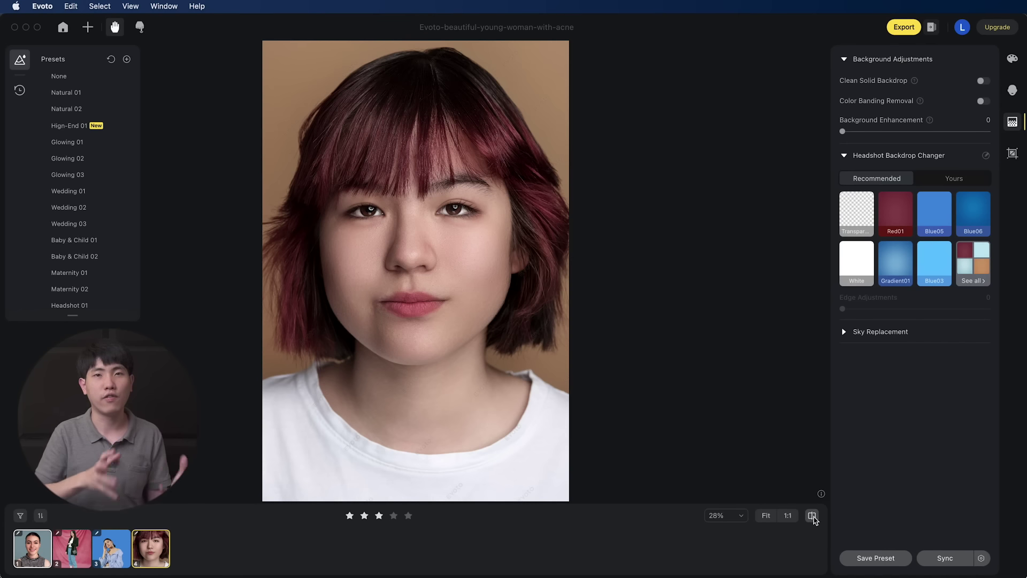